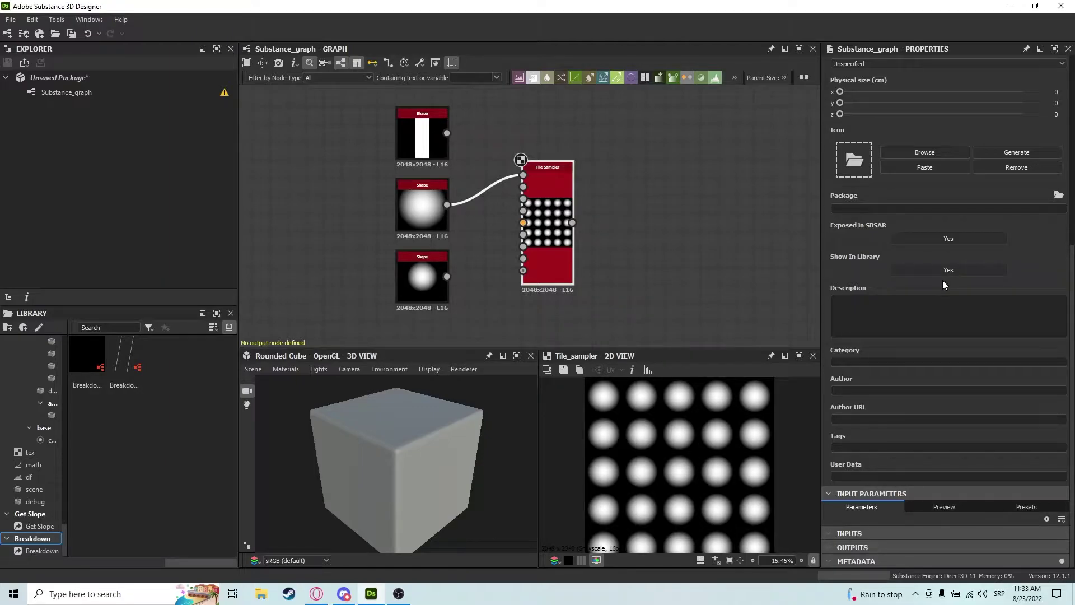
Move the Tile Sampler node slightly higher beside the three Shape nodes and select all four nodes.
left_click_drag(549, 179, 550, 161)
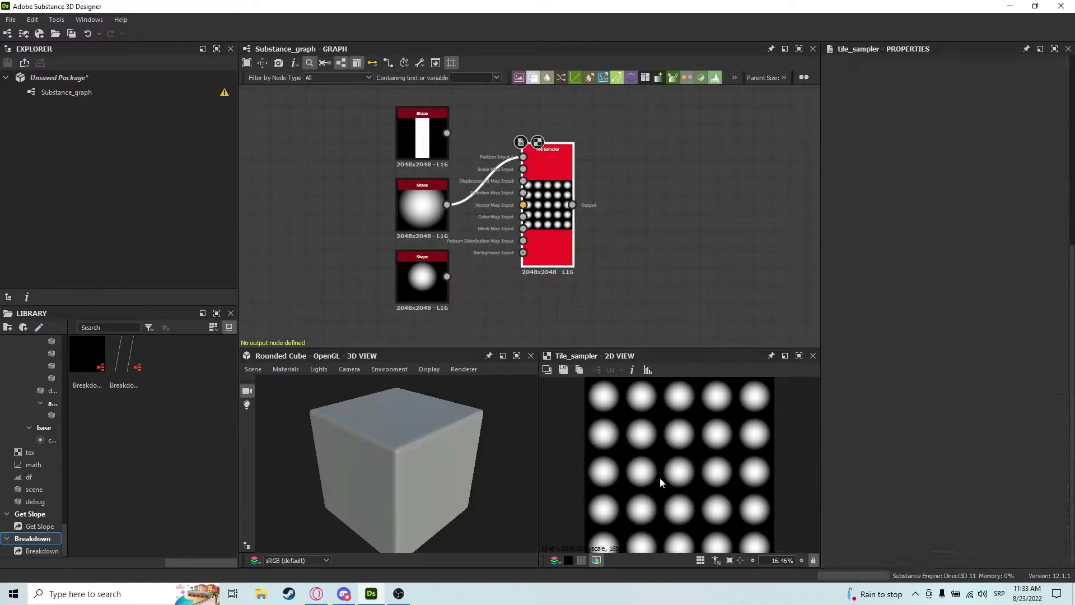
left_click_drag(610, 106, 379, 276)
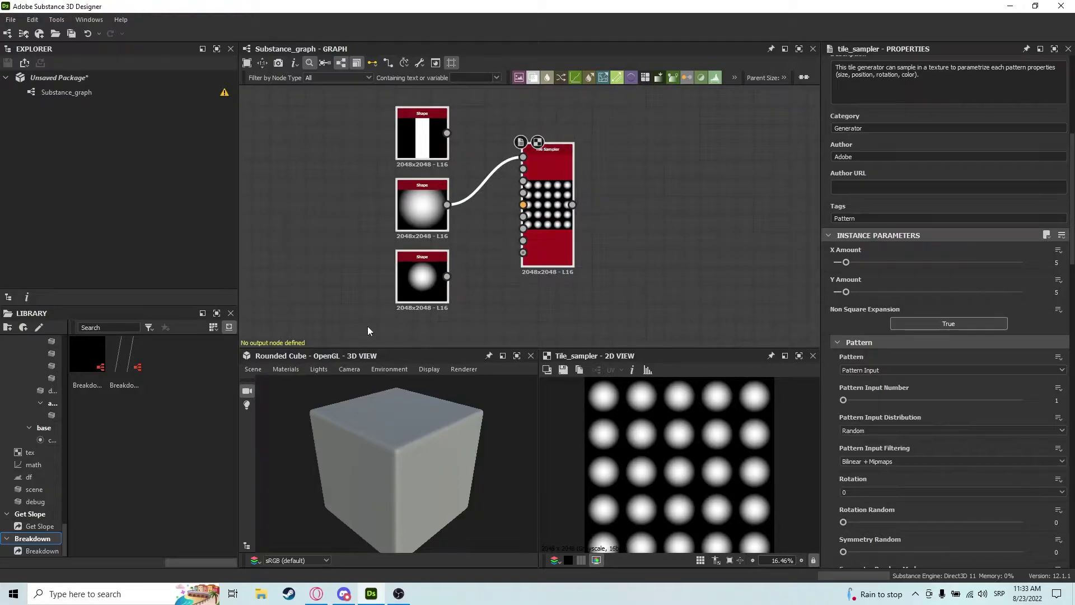
Try an X Amount of 14 and a Y Amount of 28 on the Tile Sampler, and return both to 5.
scroll(946, 476, "up", 2)
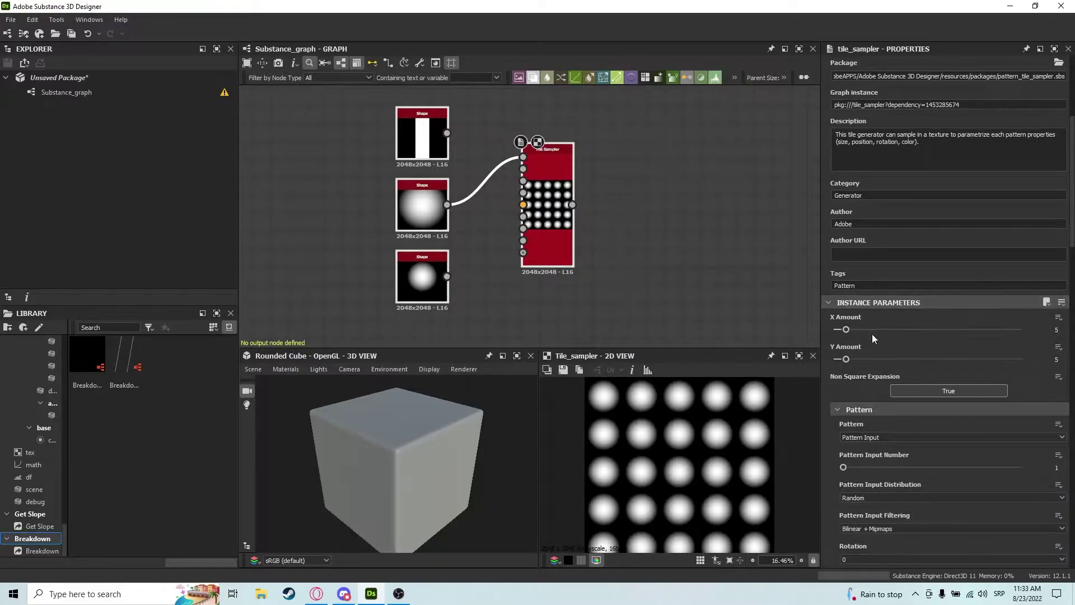
scroll(873, 338, "down", 1)
left_click_drag(846, 296, 915, 326)
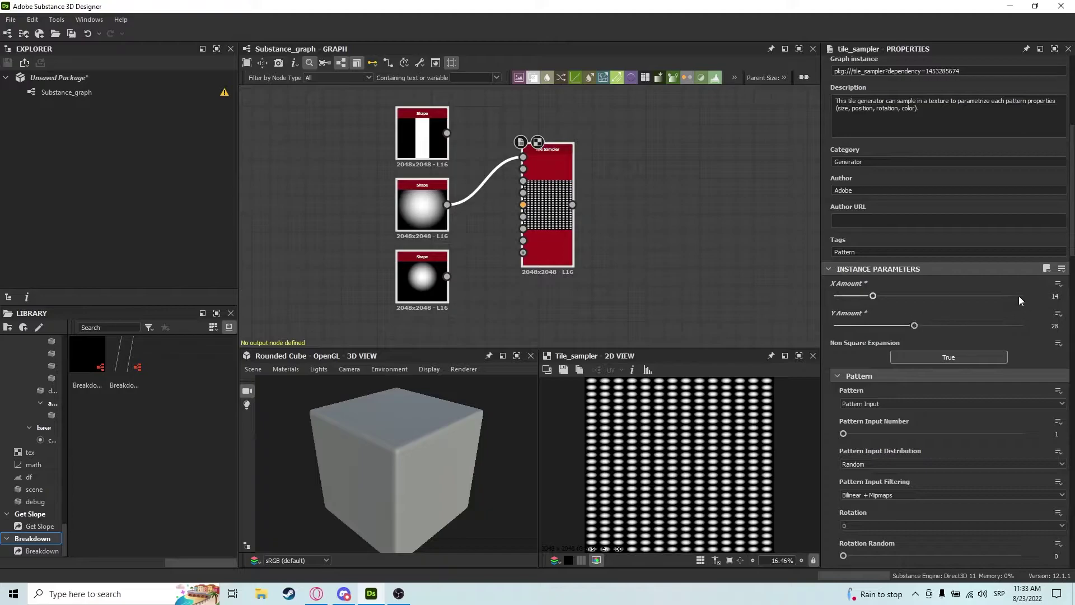
left_click(1056, 296)
type("5")
key("Tab")
type("5")
key("Return")
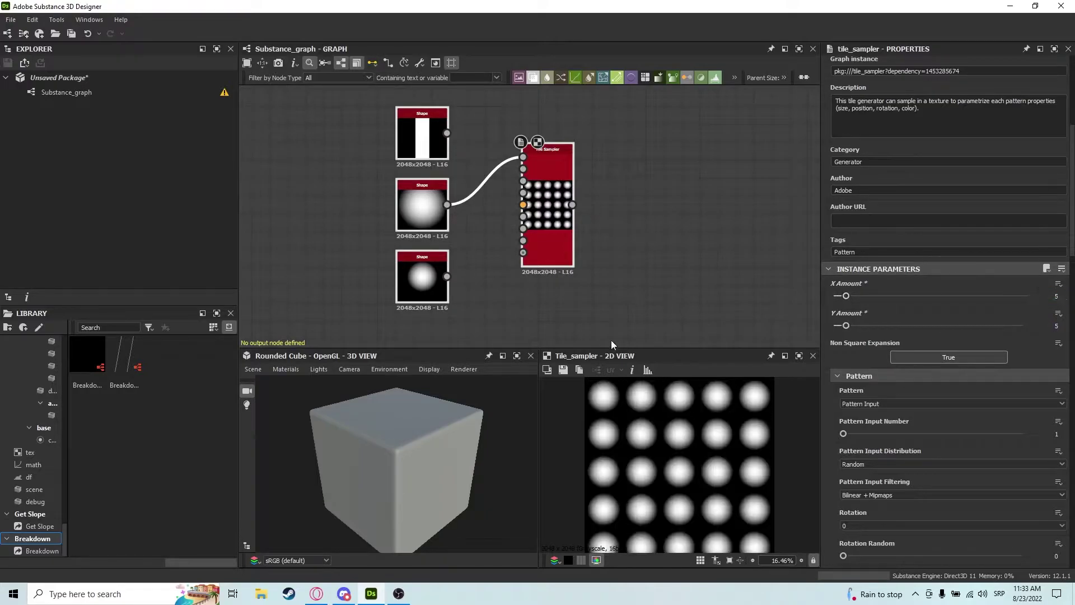
Try the Crescent, Waves and Capsule patterns on the Tile Sampler, and return its pattern to Pattern Input.
scroll(854, 437, "down", 2)
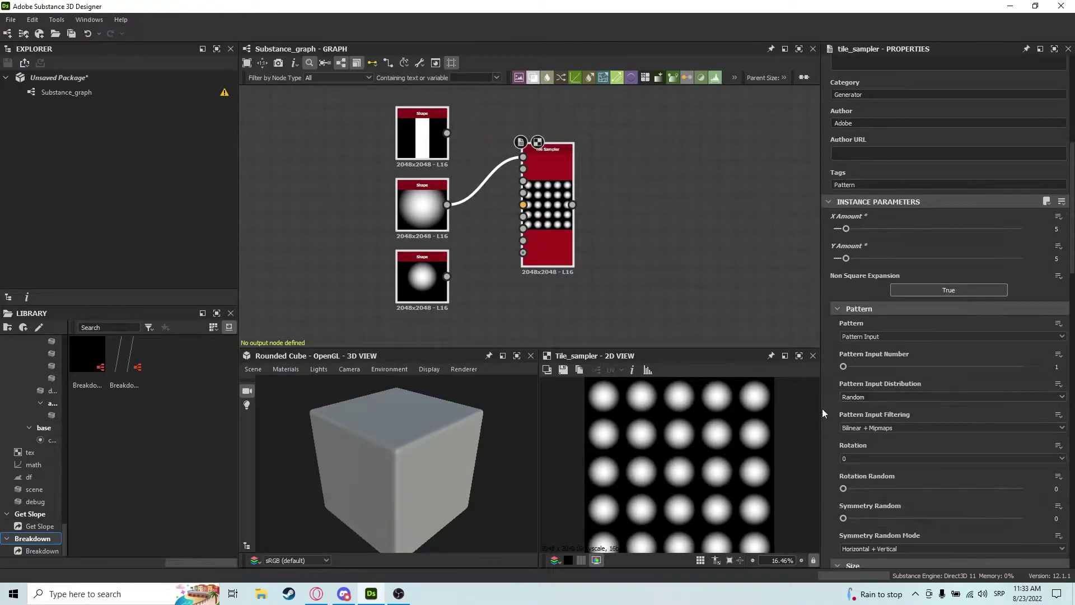
scroll(733, 459, "down", 1)
left_click(877, 337)
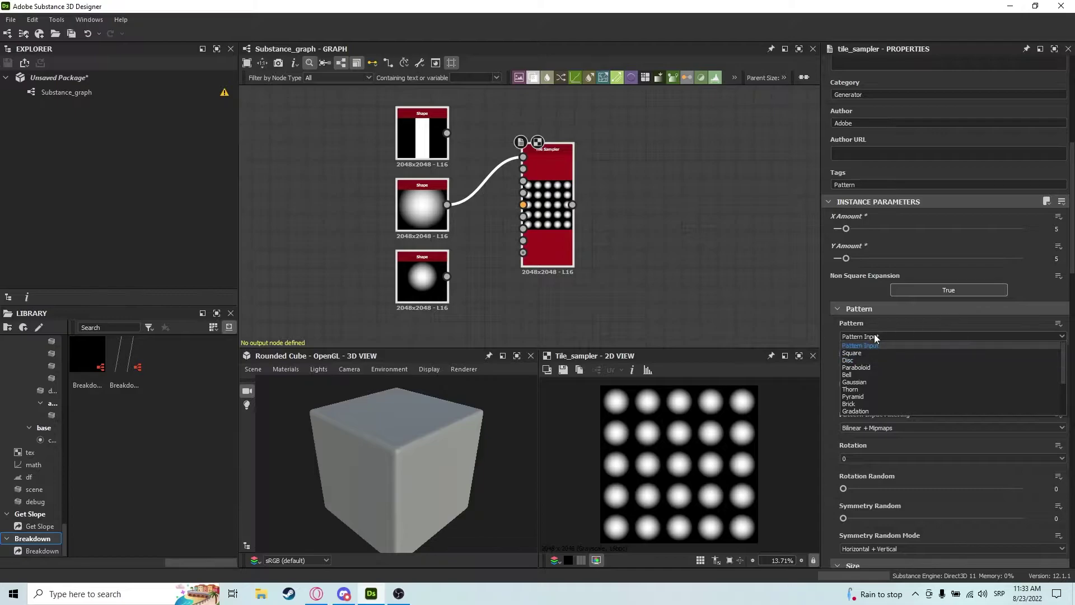
scroll(871, 356, "down", 2)
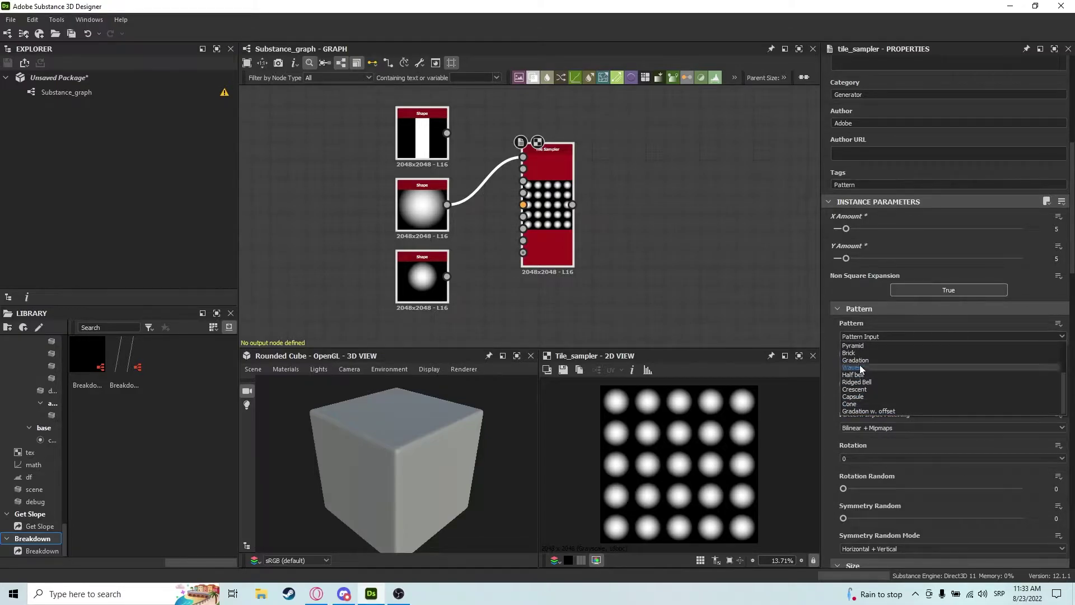
left_click(859, 390)
left_click(887, 335)
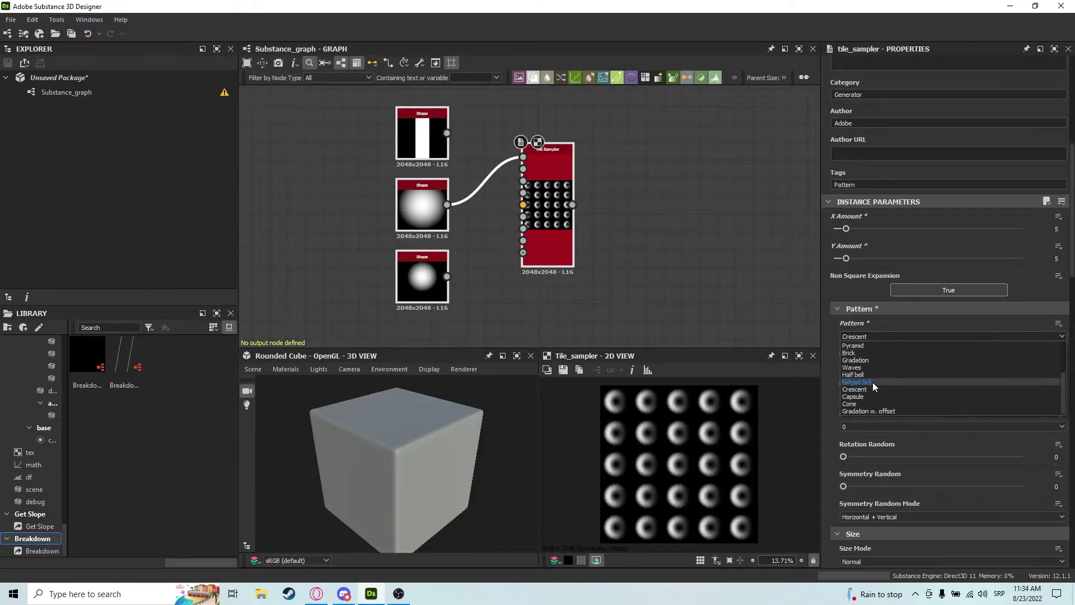
left_click(876, 384)
left_click(878, 339)
left_click(874, 375)
left_click(876, 338)
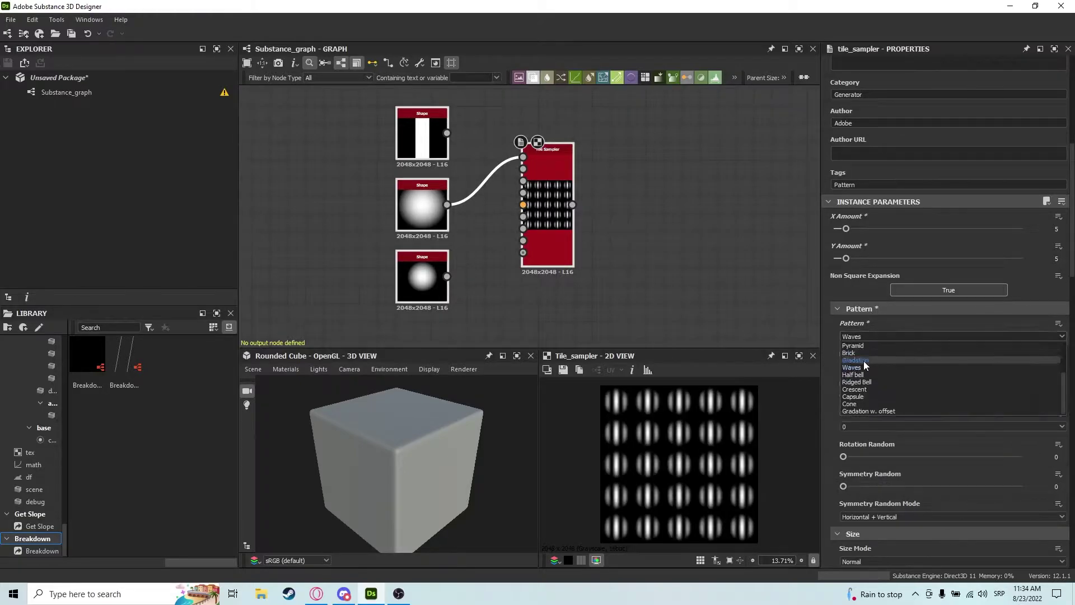
left_click(861, 410)
left_click(861, 406)
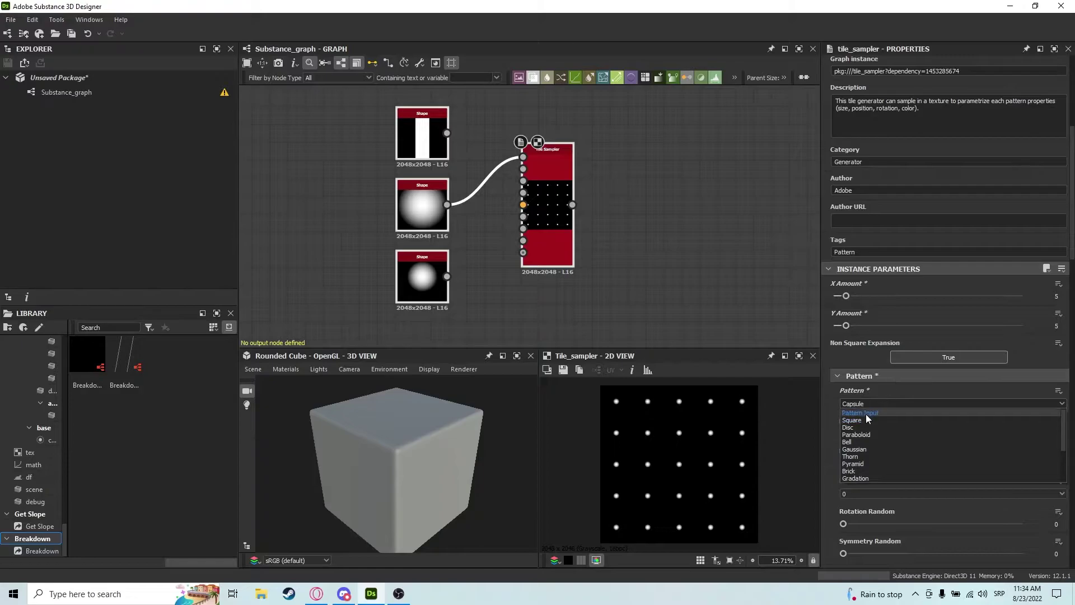
left_click(861, 413)
Set the Tile Sampler's Pattern Input Number to 2 and connect the white bar Shape to Pattern Input 2.
scroll(520, 157, "up", 4)
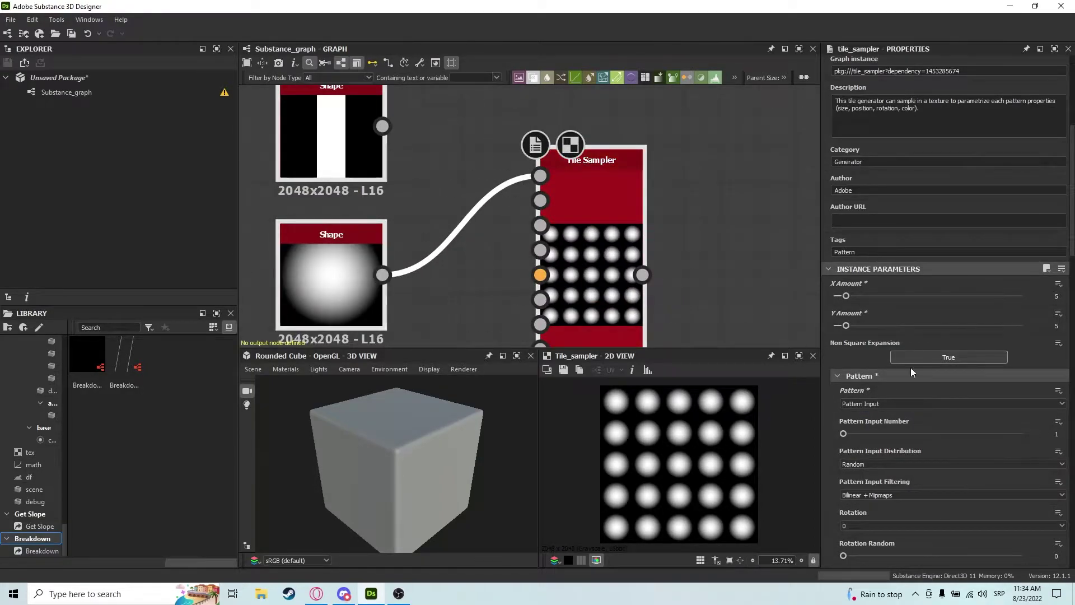
left_click(863, 434)
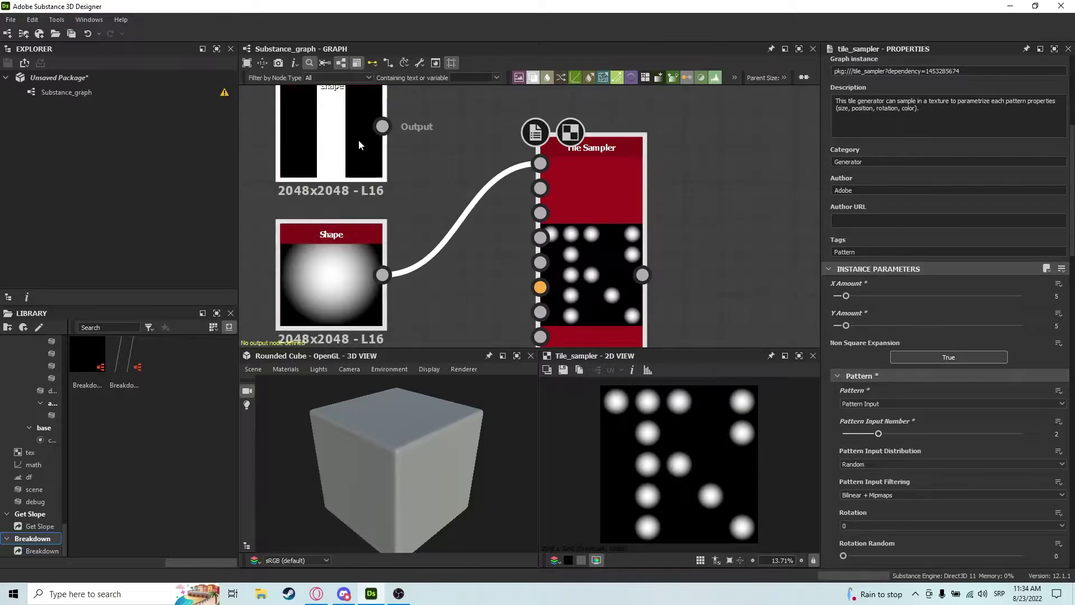
left_click_drag(382, 126, 540, 187)
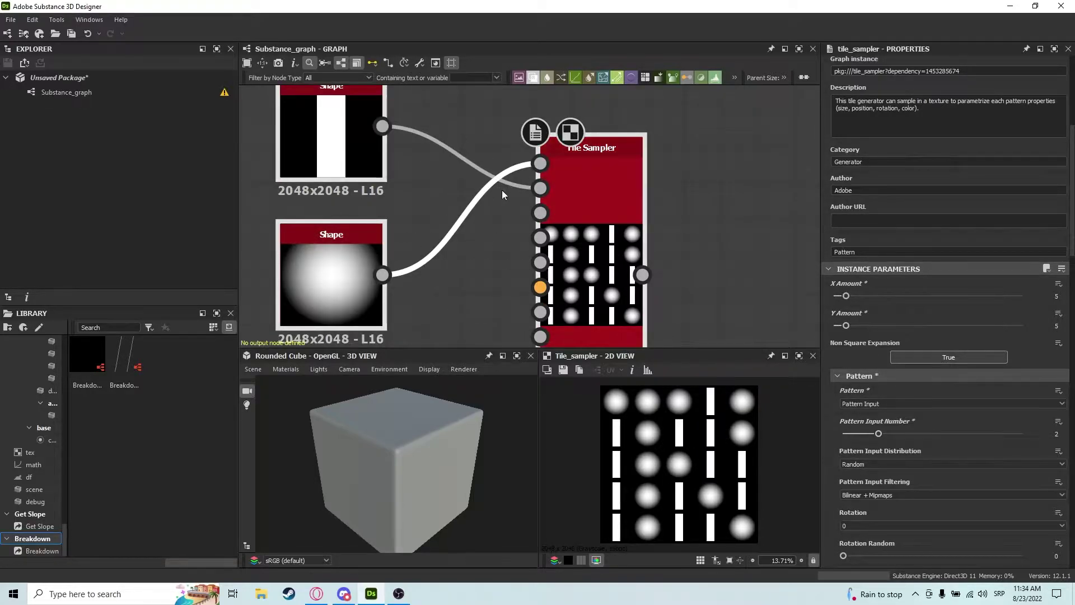
Disconnect the white bar Shape from Pattern Input 2 and return the Tile Sampler's Pattern Input Number to 1.
left_click_drag(878, 434, 861, 432)
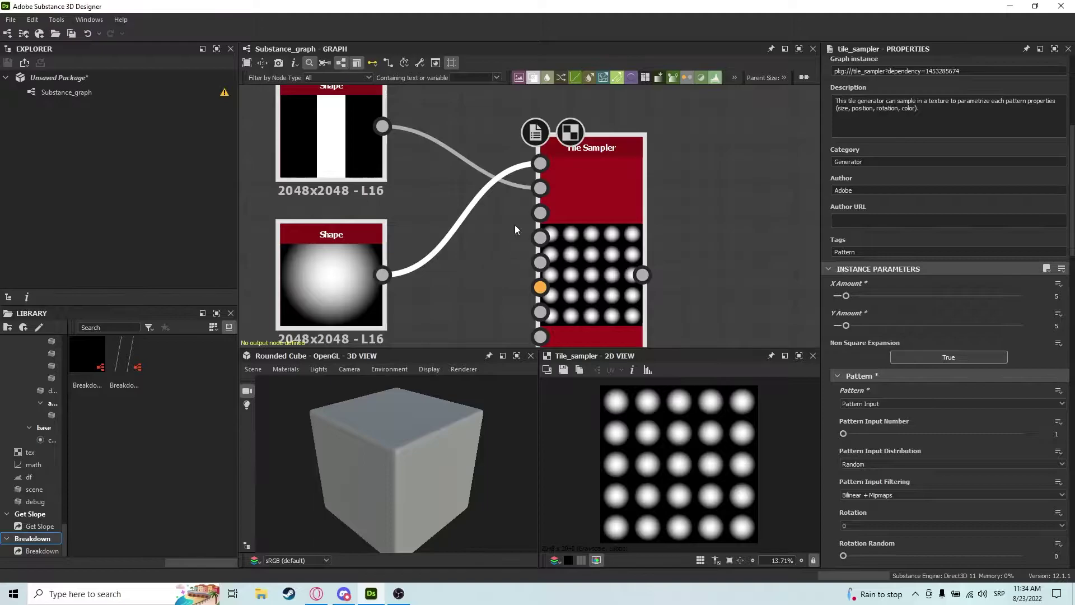
double_click(540, 190)
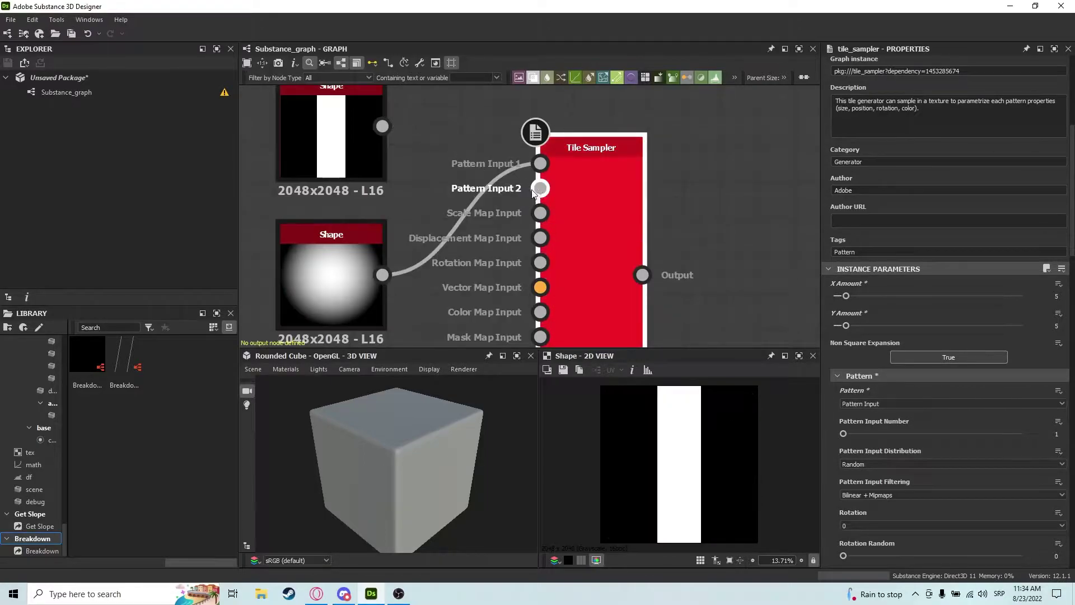
double_click(607, 193)
left_click_drag(879, 434, 841, 432)
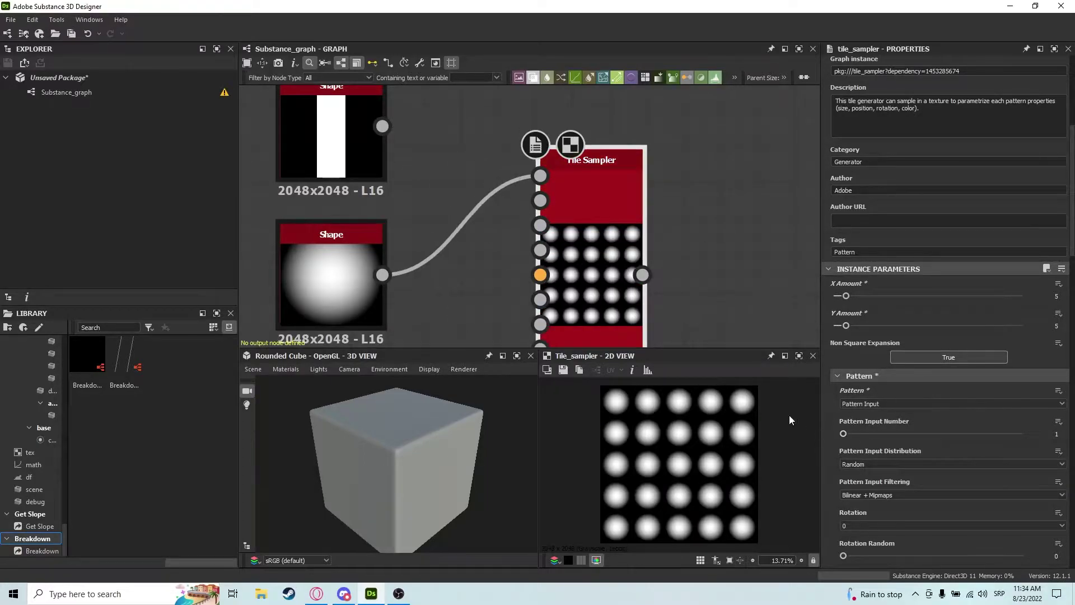
Set the Tile Sampler's Pattern Input Distribution to Distribution Map.
middle_click_drag(750, 319, 727, 246)
scroll(862, 437, "down", 2)
scroll(862, 441, "down", 1)
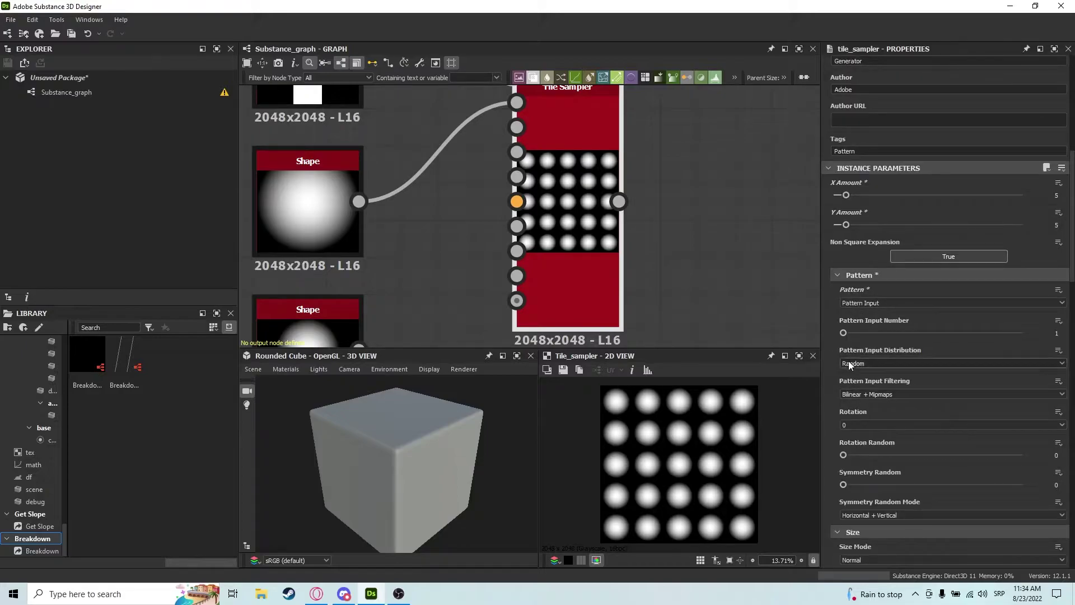
left_click(875, 363)
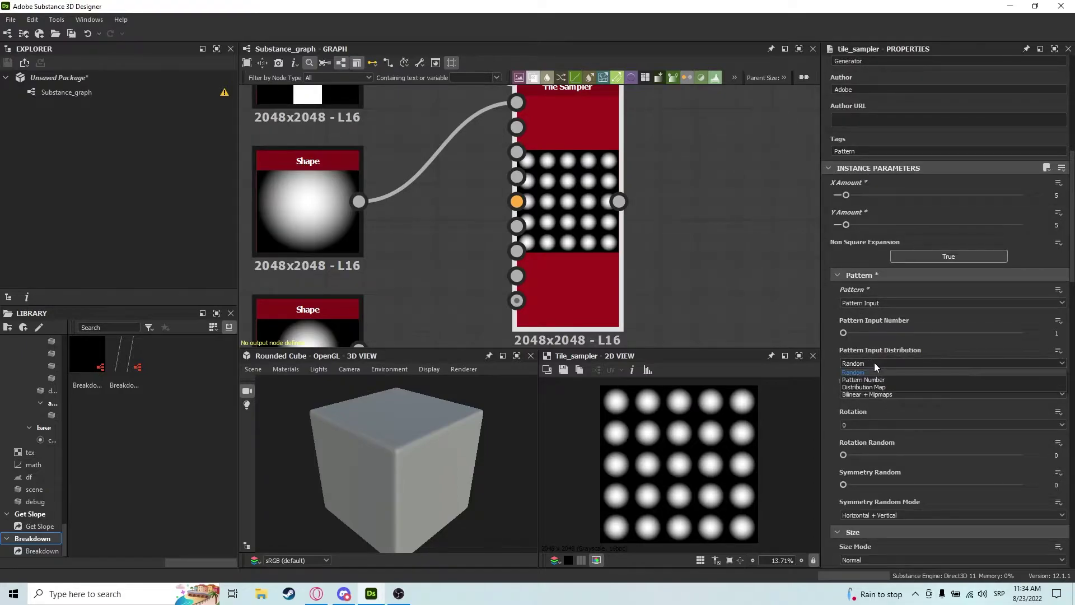
left_click(867, 386)
Connect the smaller paraboloid Shape to the Tile Sampler's Pattern Distribution Map Input.
scroll(610, 213, "up", 2)
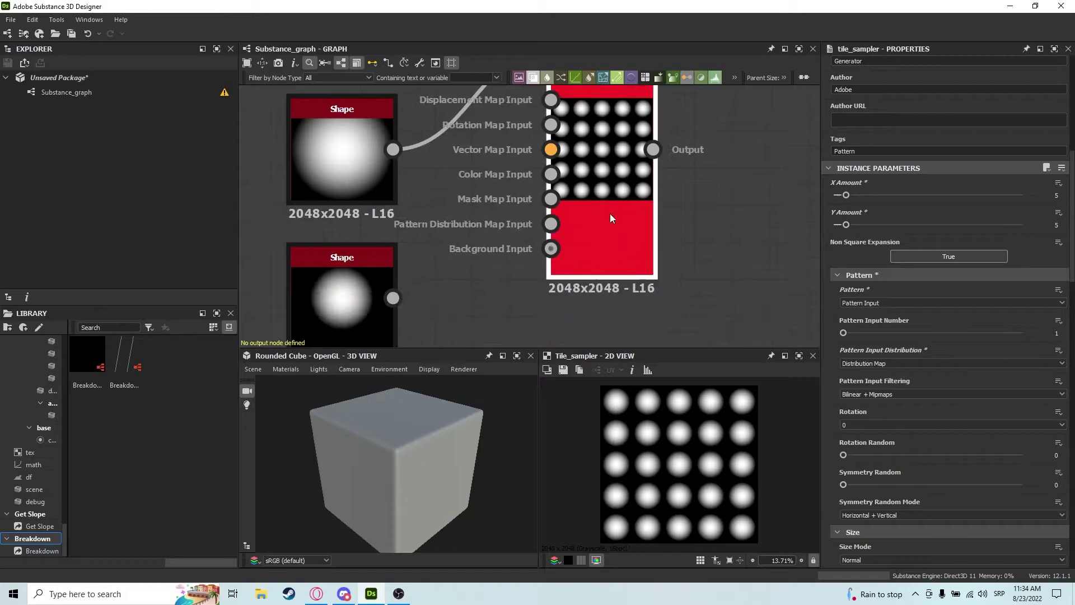
scroll(610, 213, "down", 1)
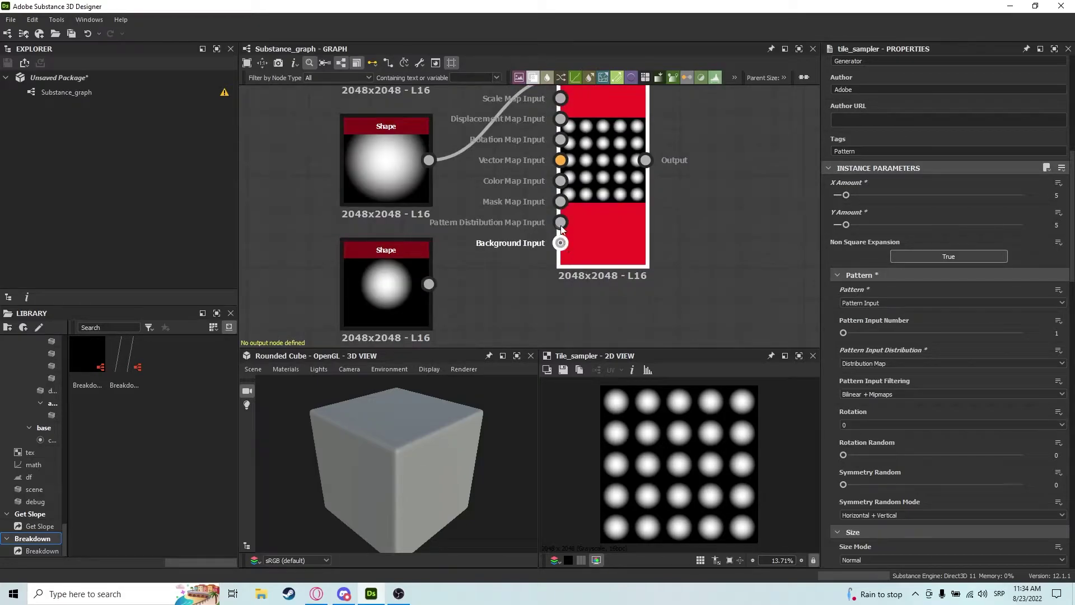
left_click_drag(560, 222, 428, 284)
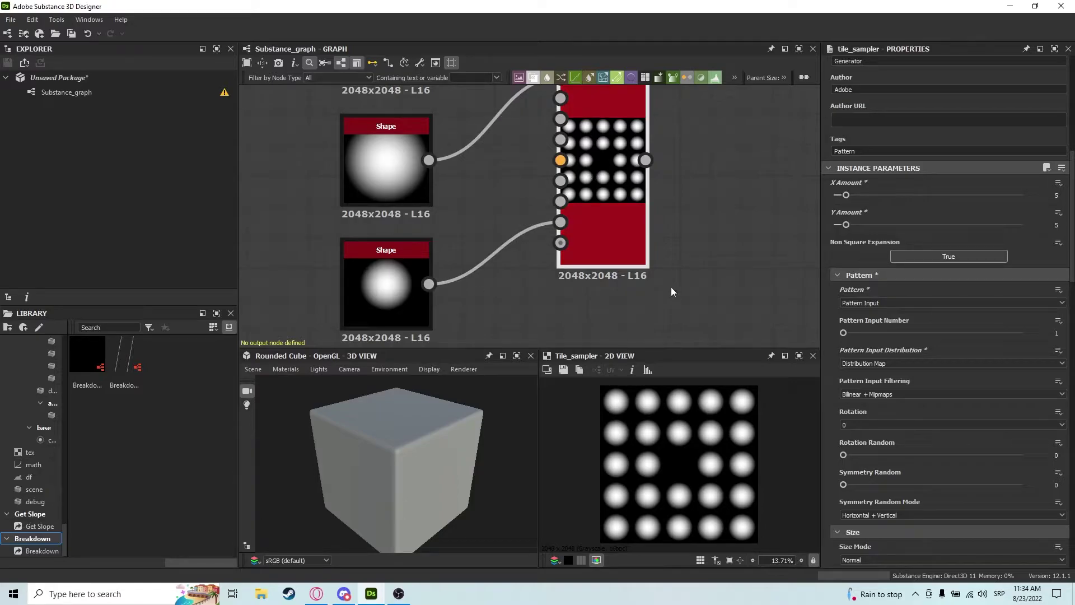
middle_click_drag(671, 287, 674, 342)
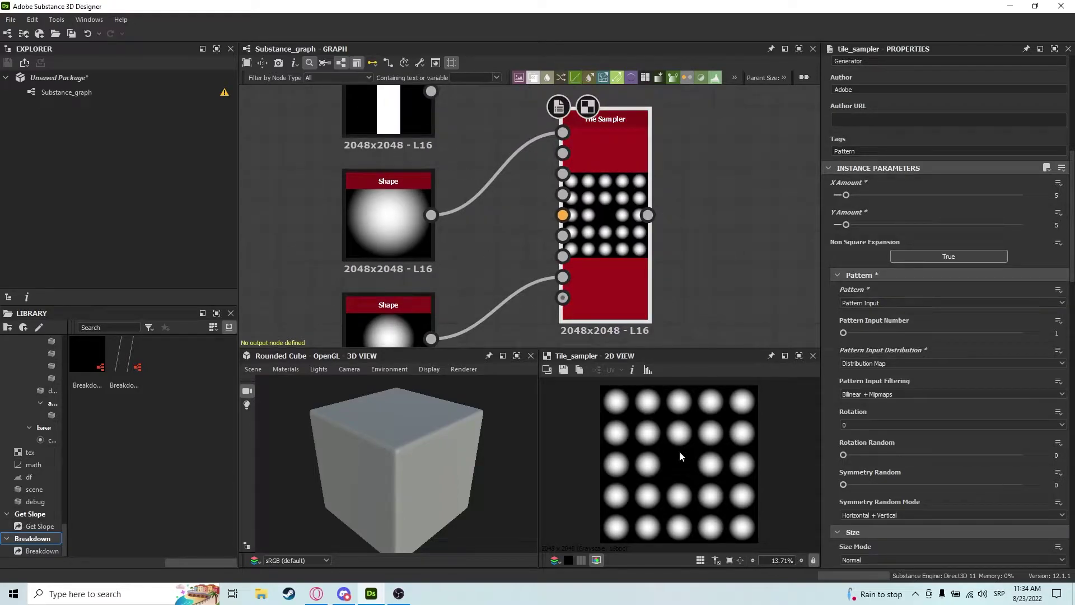
Set the smaller paraboloid Shape's Scale to 0.99 while previewing the Tile Sampler in the 2D view.
left_click(394, 331)
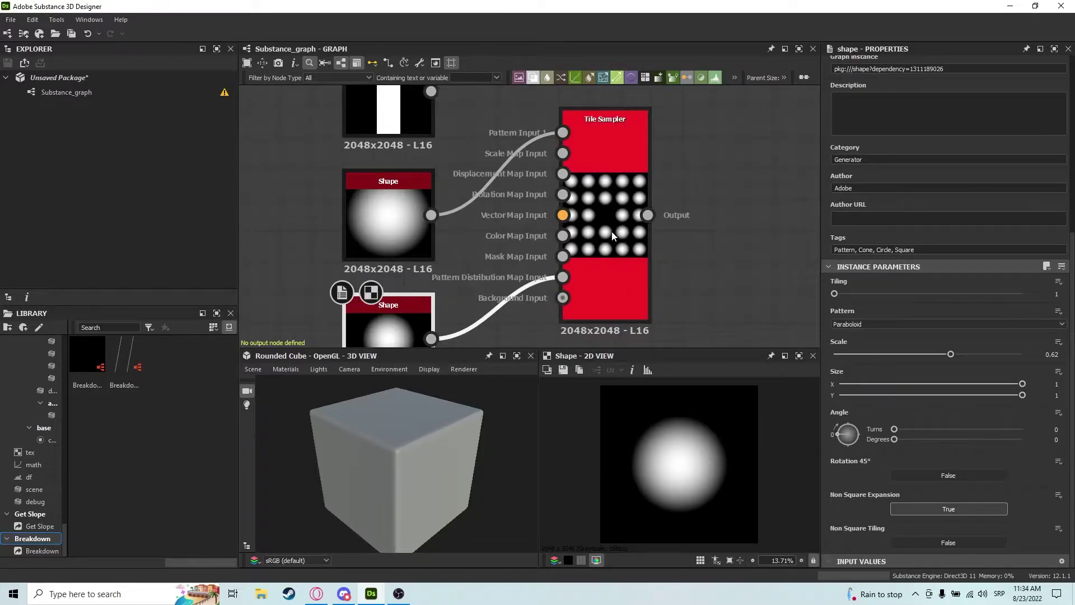
double_click(616, 230)
double_click(392, 324)
left_click(392, 325)
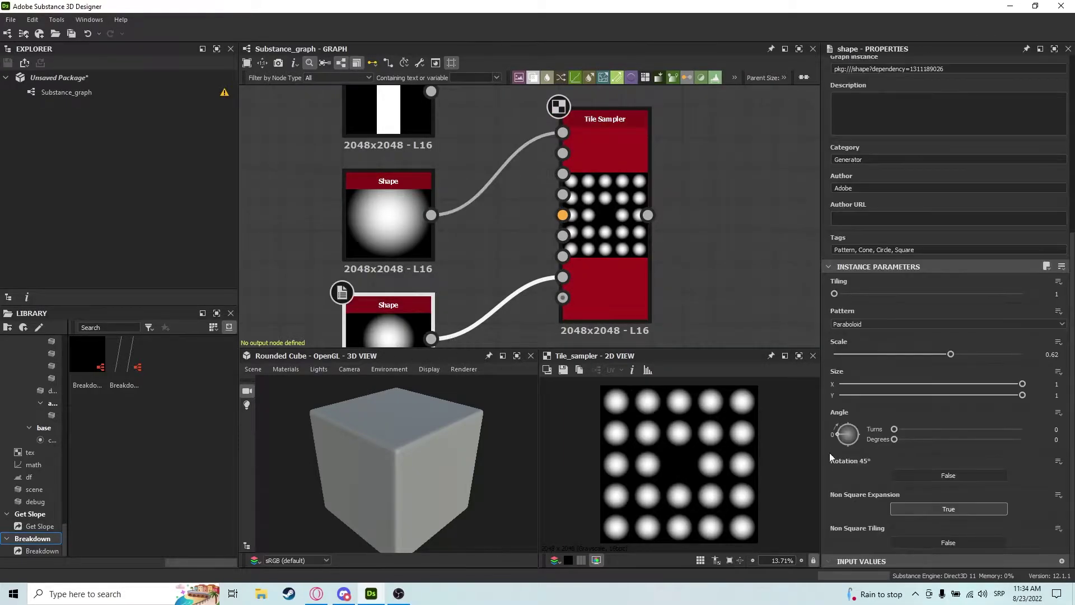
left_click_drag(962, 355, 1021, 355)
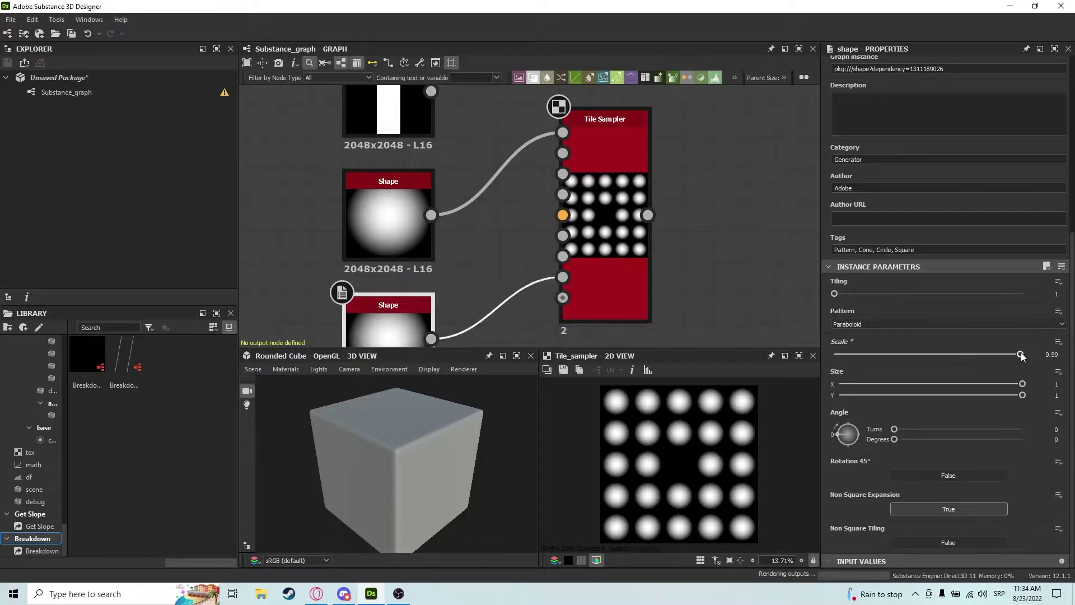
left_click(606, 258)
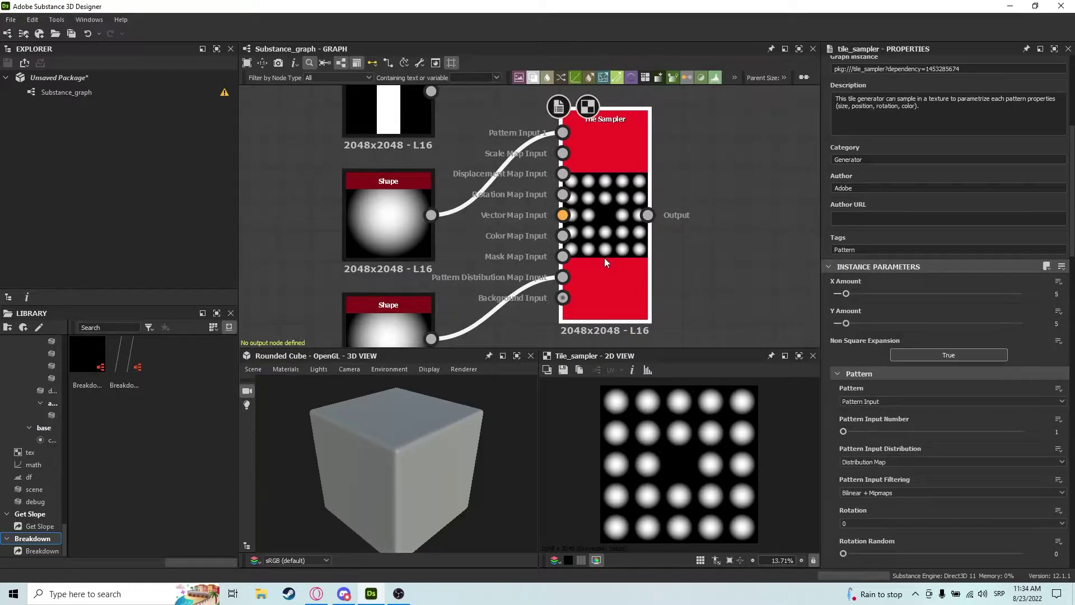
Set the Scale of the Shape feeding the distribution map to 0.59 and preview the Tile Sampler.
left_click(378, 320)
left_click_drag(1021, 354, 945, 354)
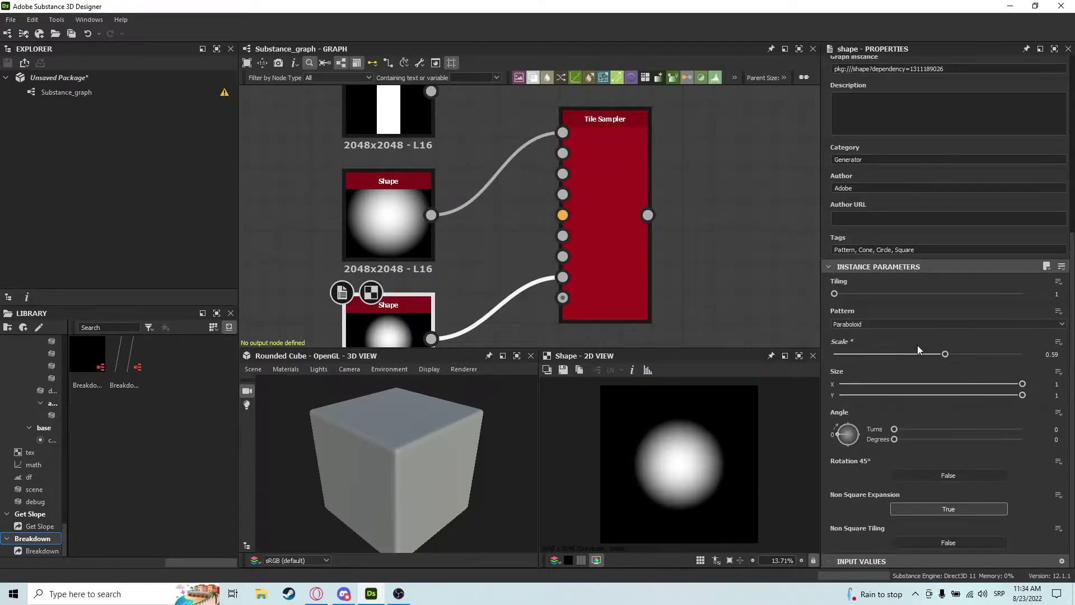
left_click(574, 255)
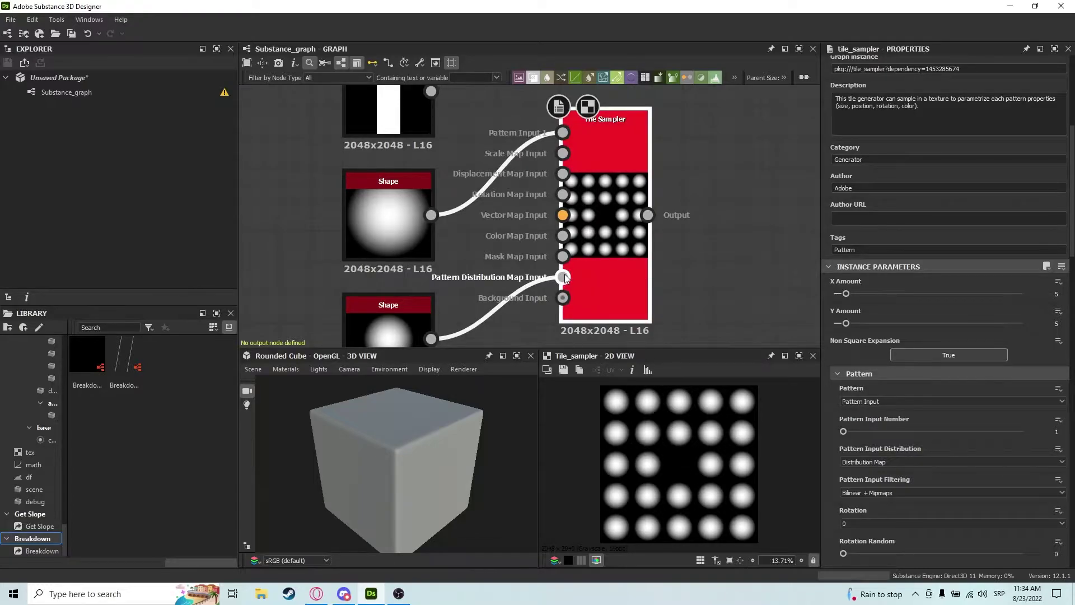
scroll(848, 334, "down", 1)
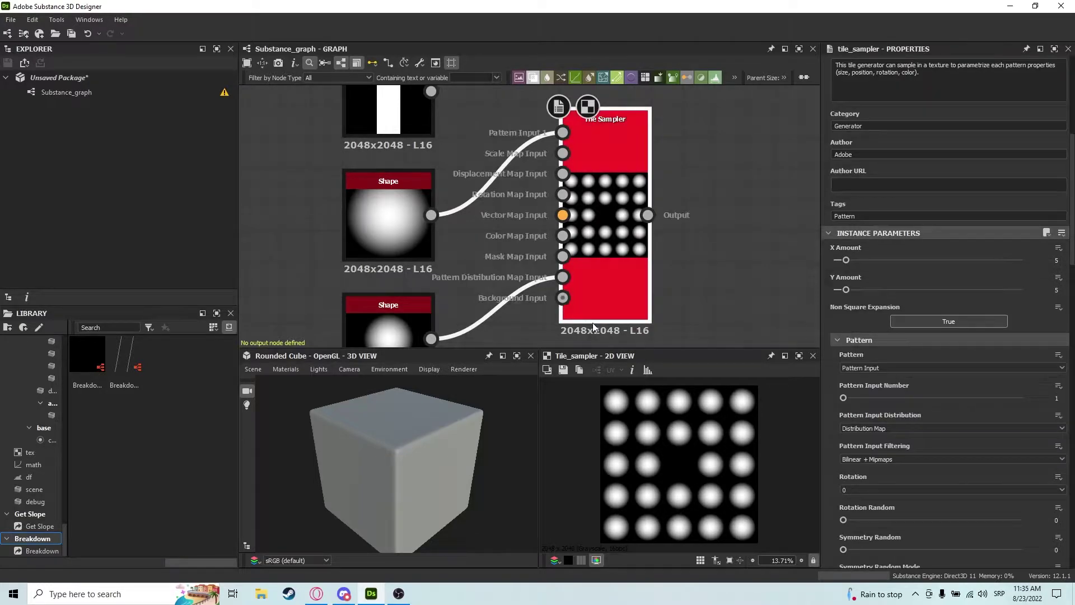
Disconnect the Shape from the Pattern Distribution Map Input and show the Tile Sampler in the 2D view.
double_click(564, 277)
scroll(852, 328, "down", 1)
scroll(852, 332, "down", 2)
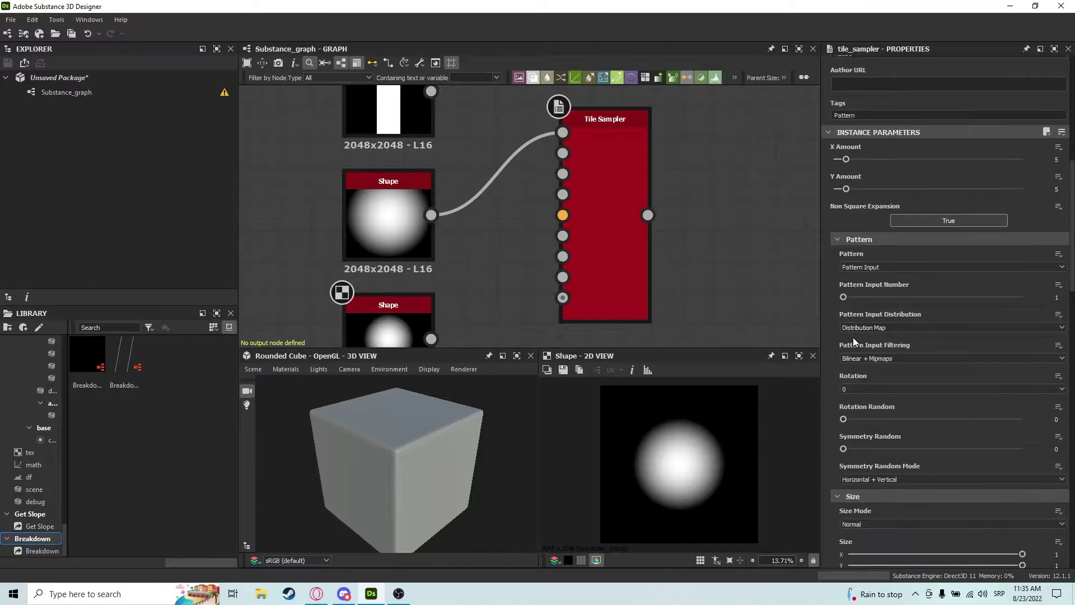
double_click(614, 219)
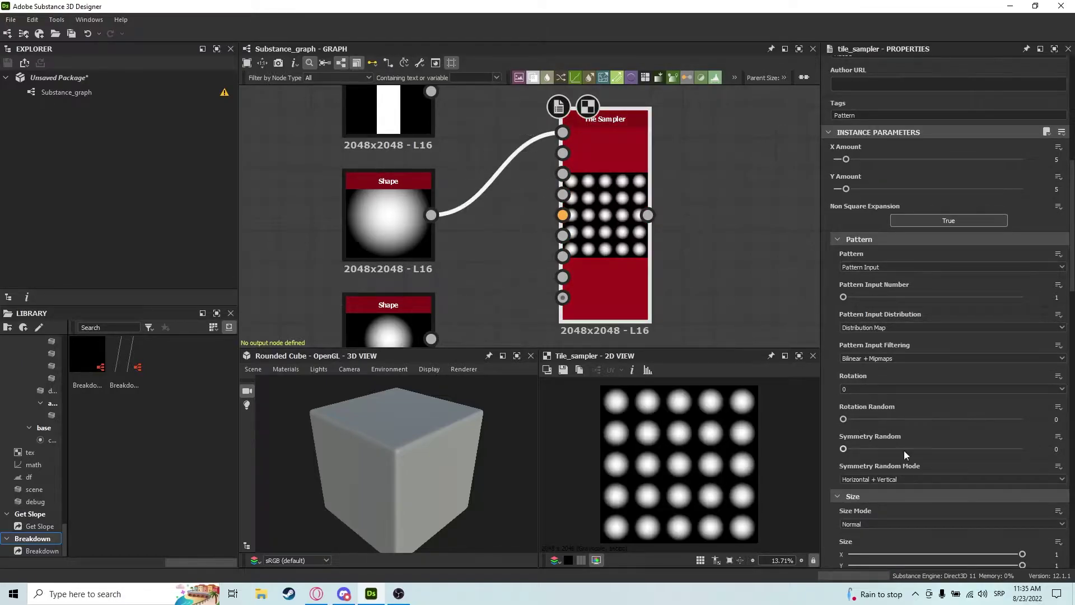
Connect the white bar Shape to the Tile Sampler's Pattern Input 1 and set Rotation Random to 1.
middle_click_drag(424, 98, 429, 130)
left_click_drag(435, 124, 566, 165)
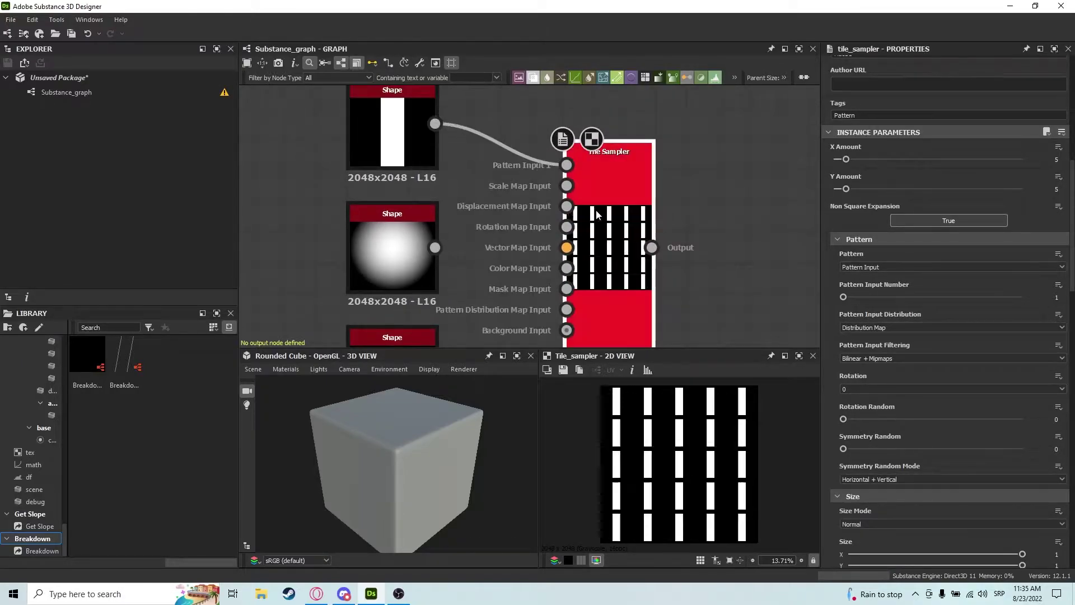
left_click_drag(863, 421, 1044, 424)
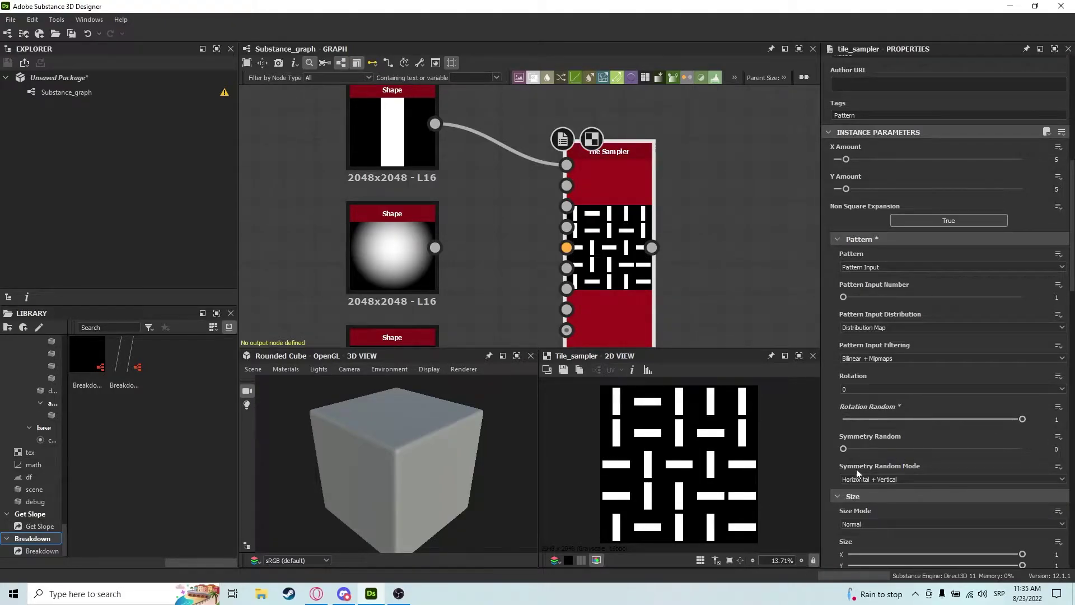
Try the Tile Sampler's Symmetry Random setting and return it to 0.
left_click_drag(914, 447, 831, 462)
scroll(689, 414, "up", 3)
scroll(689, 414, "down", 3)
scroll(883, 422, "down", 3)
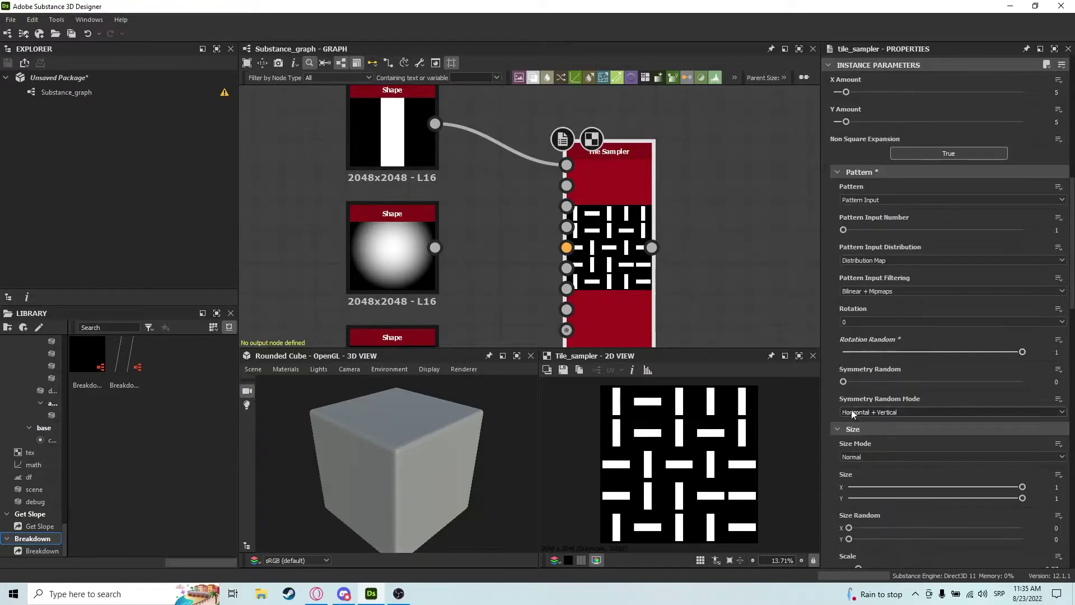
Return the Tile Sampler's pattern Rotation Random to 0 and connect the large paraboloid Shape to Pattern Input 1.
left_click_drag(891, 351, 852, 348)
left_click_drag(435, 248, 567, 165)
scroll(917, 415, "down", 4)
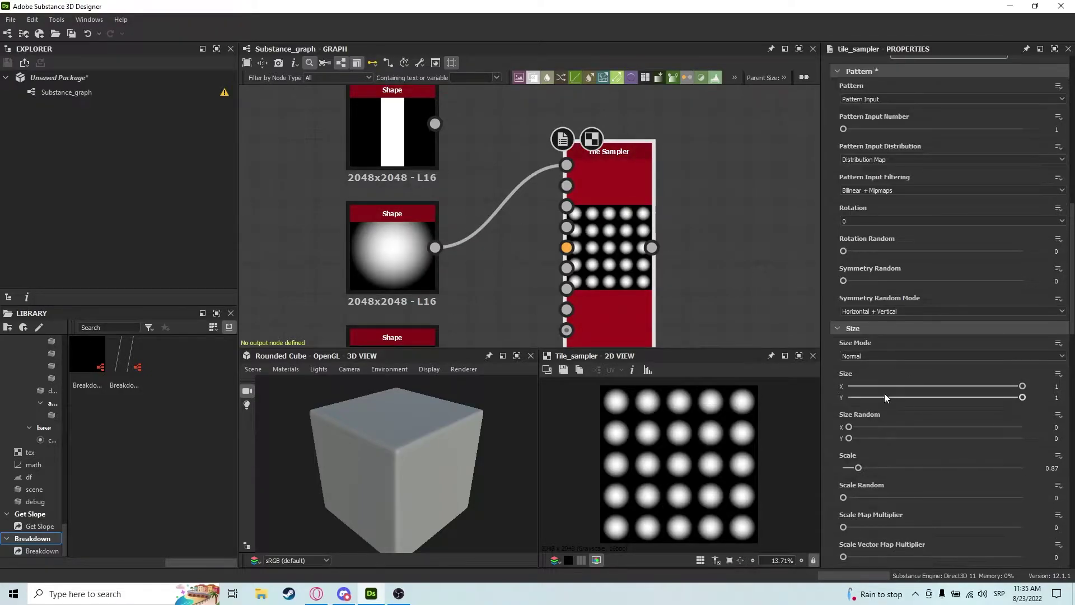
Try the Size values and the Keep Ratio and Absolute size modes, returning to Normal with Size X and Y at 1.
left_click_drag(885, 394, 1031, 400)
left_click(873, 357)
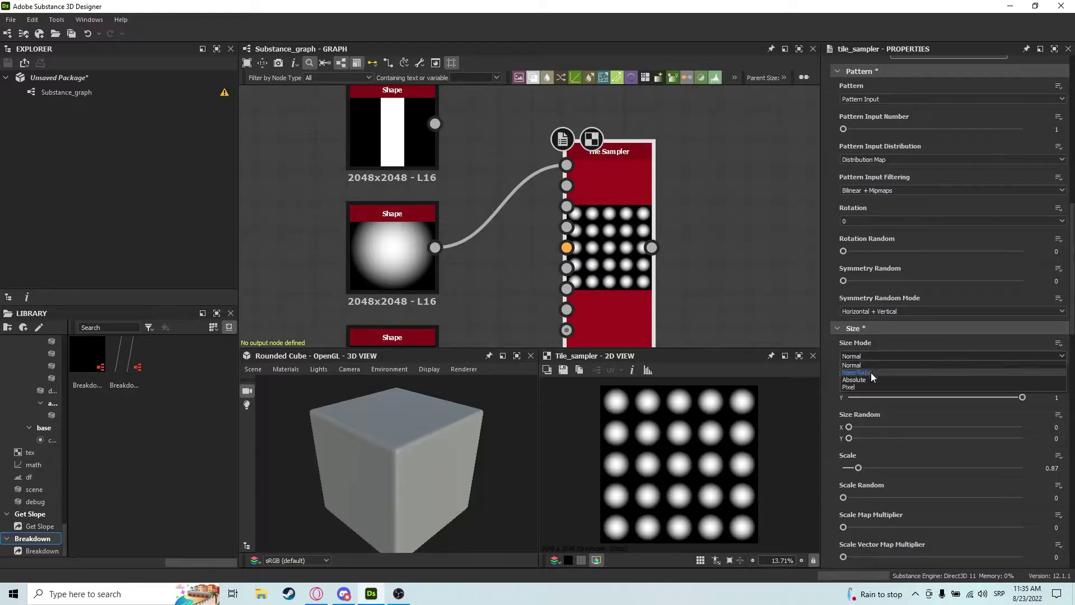
left_click(870, 373)
left_click(868, 357)
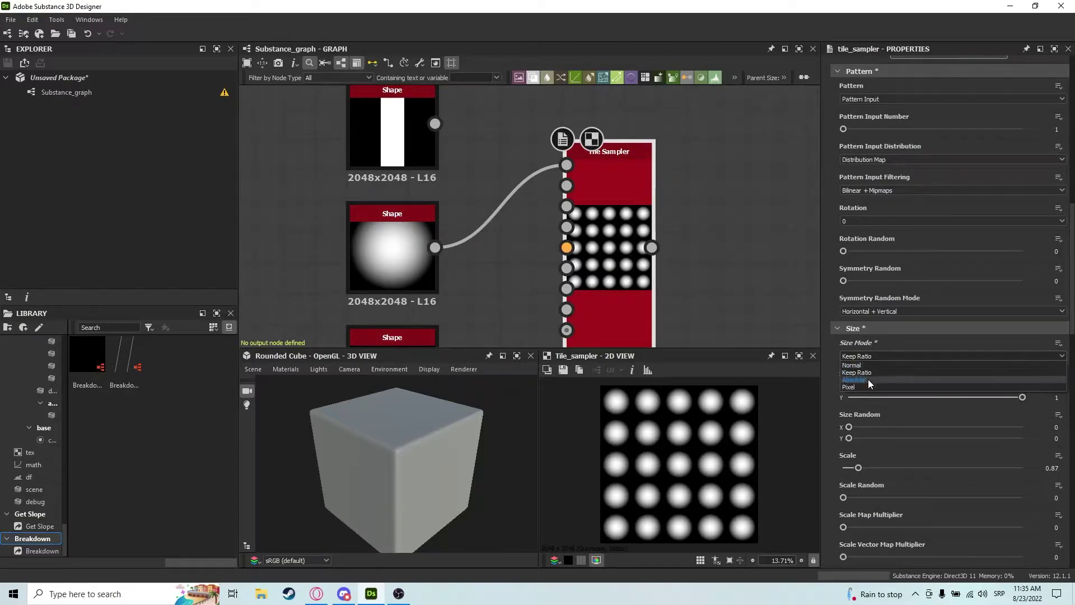
left_click(868, 378)
left_click(869, 356)
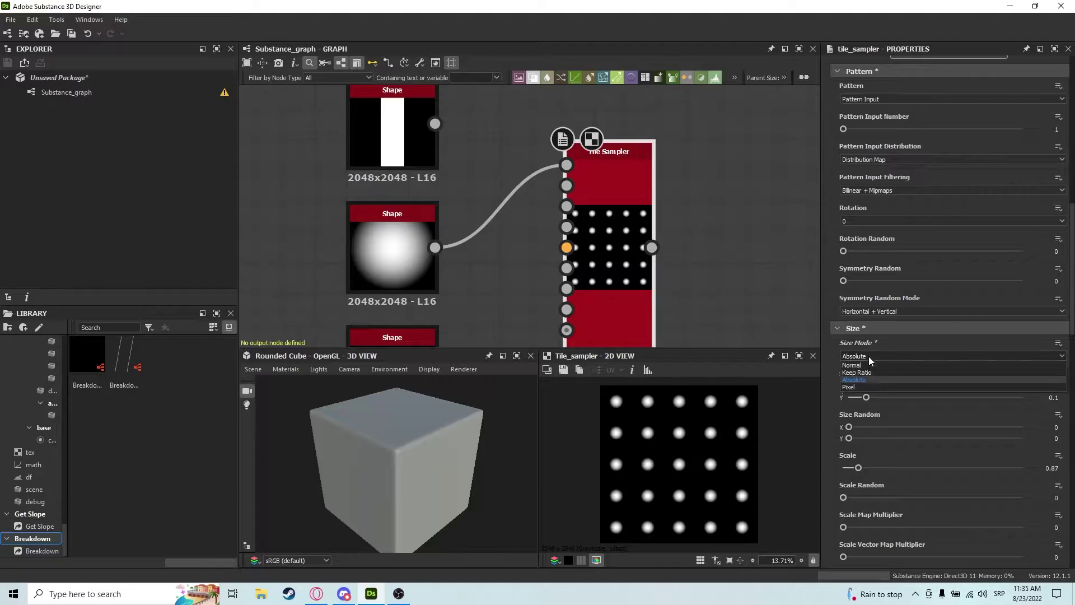
left_click(868, 365)
left_click_drag(899, 386, 1022, 386)
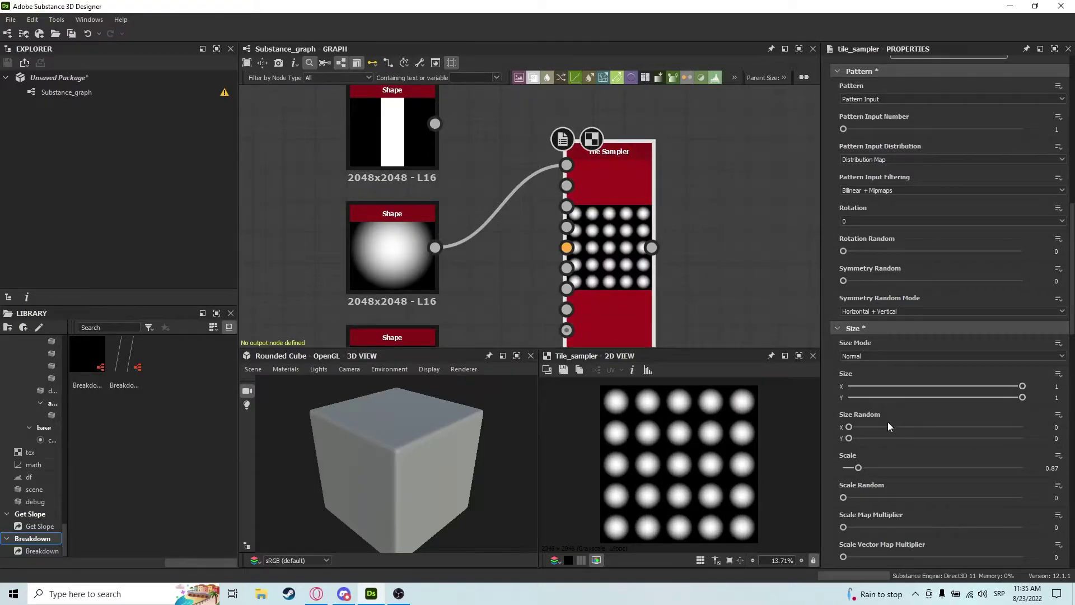
Try Size Random at X 0.41 and Y 0.7, then return both values to 0.
left_click_drag(850, 427, 919, 427)
left_click_drag(849, 438, 967, 439)
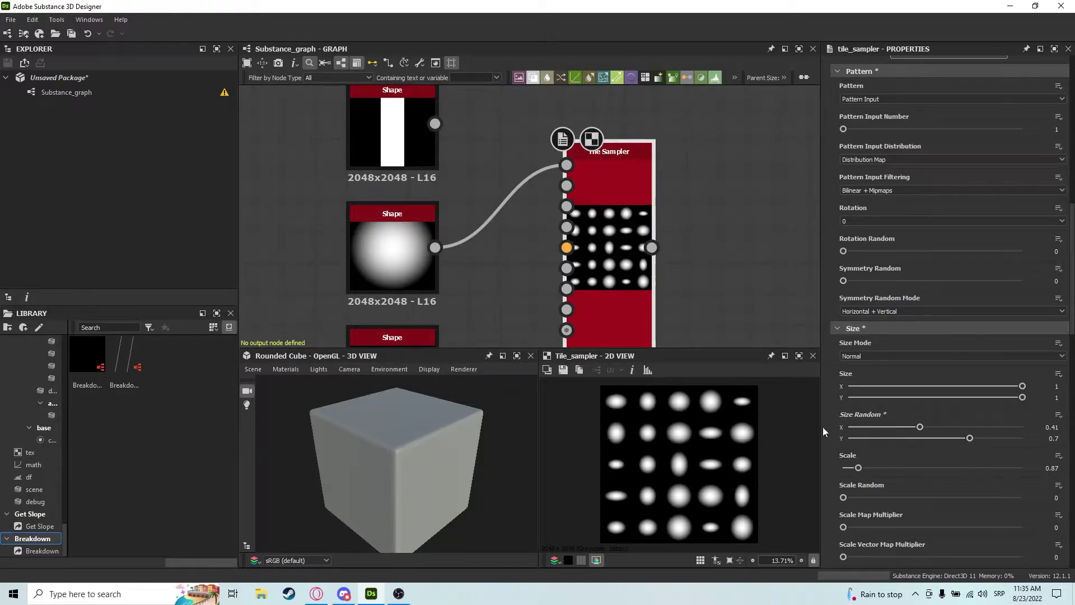
left_click(865, 428)
left_click(865, 438)
Set the Tile Sampler's Scale to 0.84, try Scale Random and return it to 0.
left_click_drag(857, 463, 1025, 497)
key("ctrl+z")
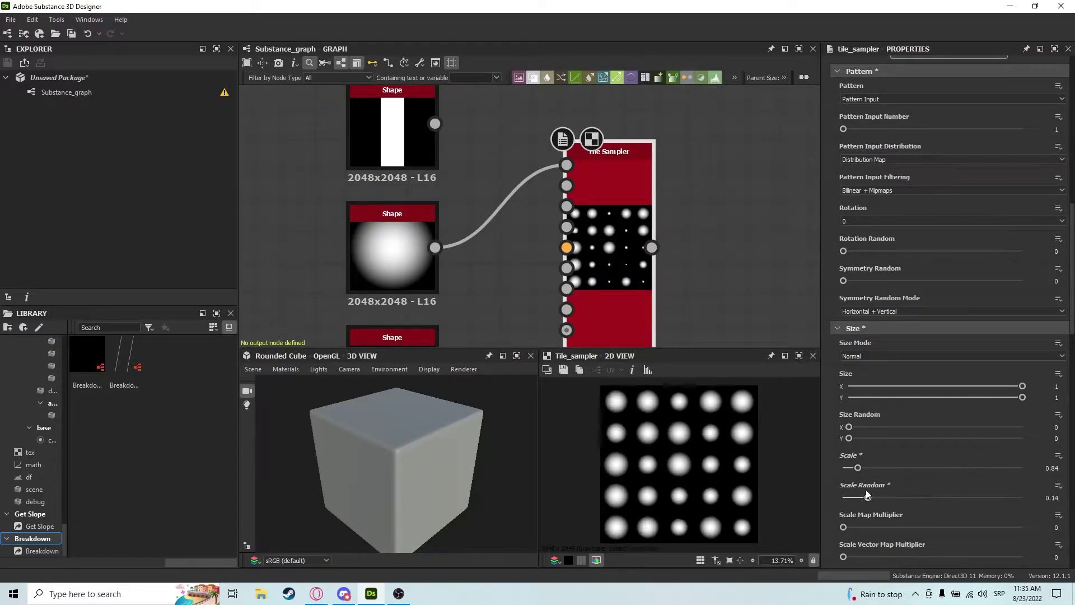
Connect the smaller paraboloid Shape to the Tile Sampler's Scale Map Input and set Scale Map Multiplier to 1.
middle_click_drag(685, 261, 663, 224)
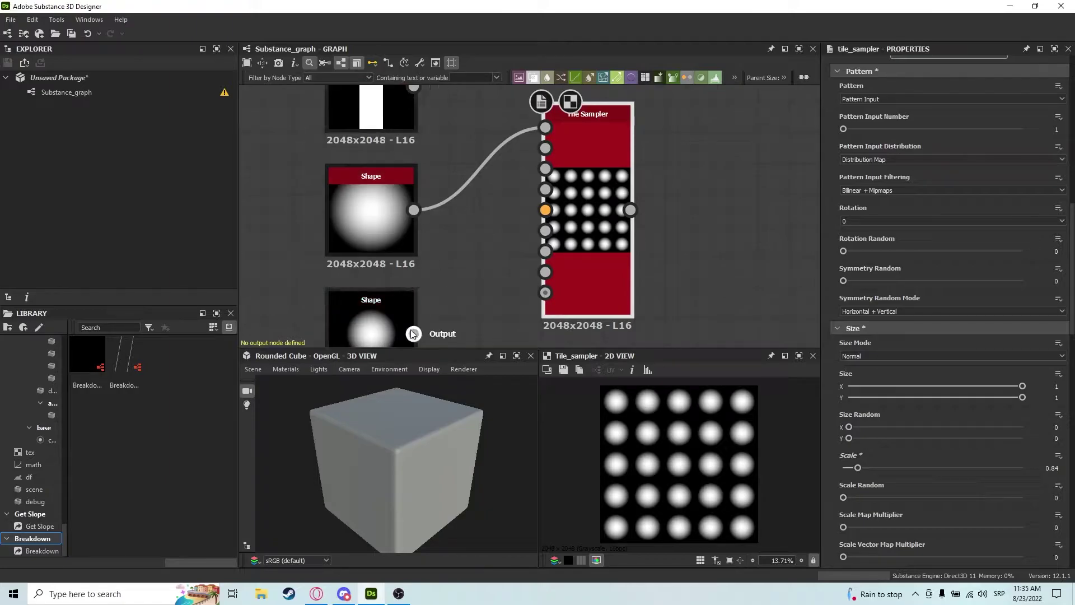
left_click_drag(414, 334, 534, 149)
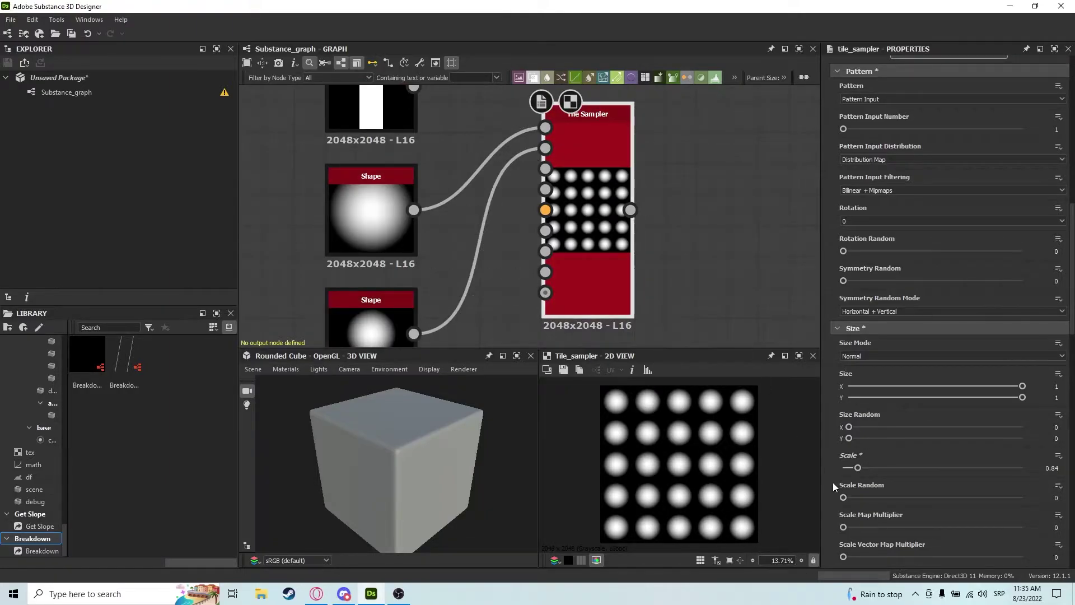
left_click_drag(375, 335, 375, 304)
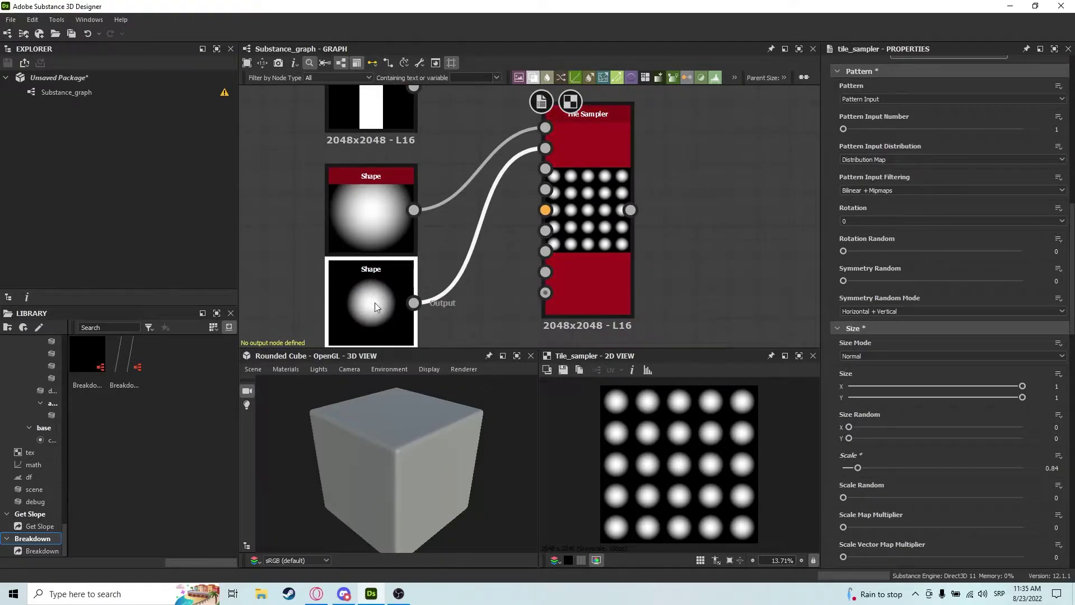
left_click(600, 288)
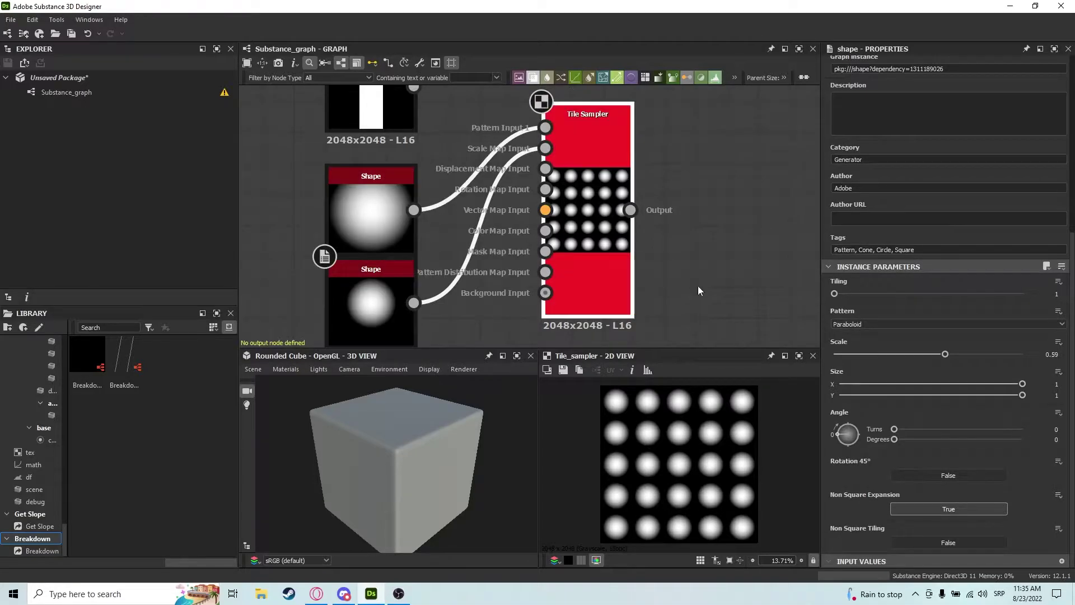
scroll(870, 442, "down", 8)
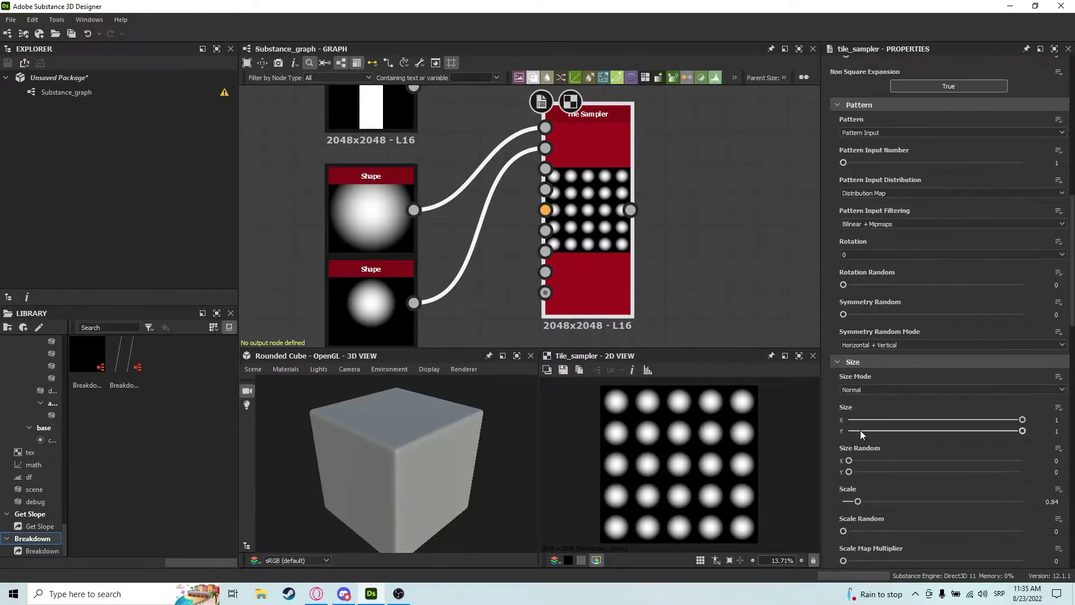
left_click_drag(854, 424, 1025, 432)
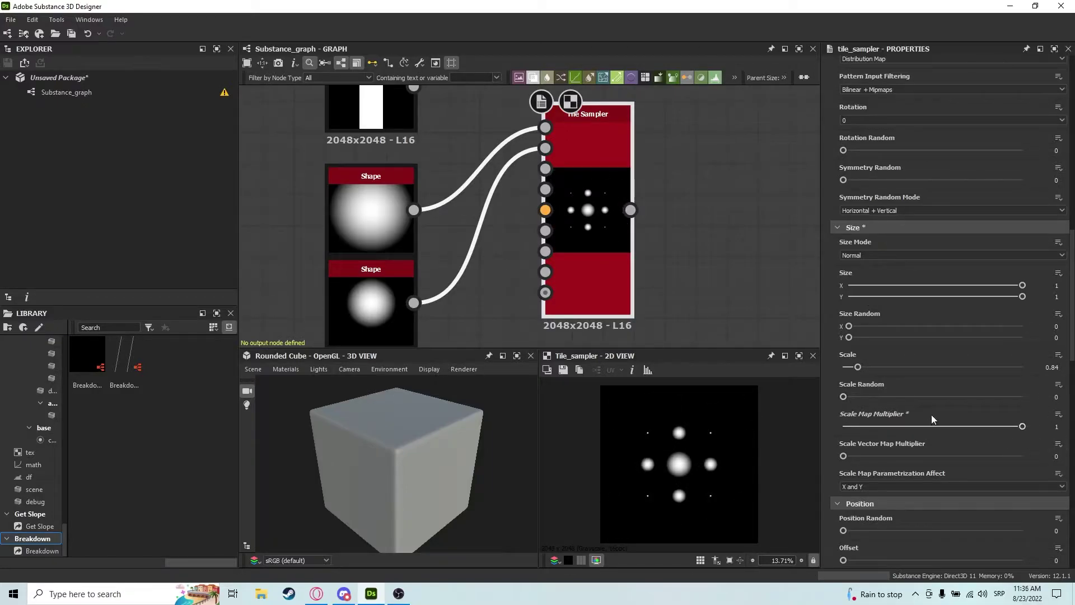
Return Scale Map Multiplier to 0, disconnect the Shape from the Scale Map Input and show the Tile Sampler in the 2D view.
left_click_drag(376, 299, 370, 316)
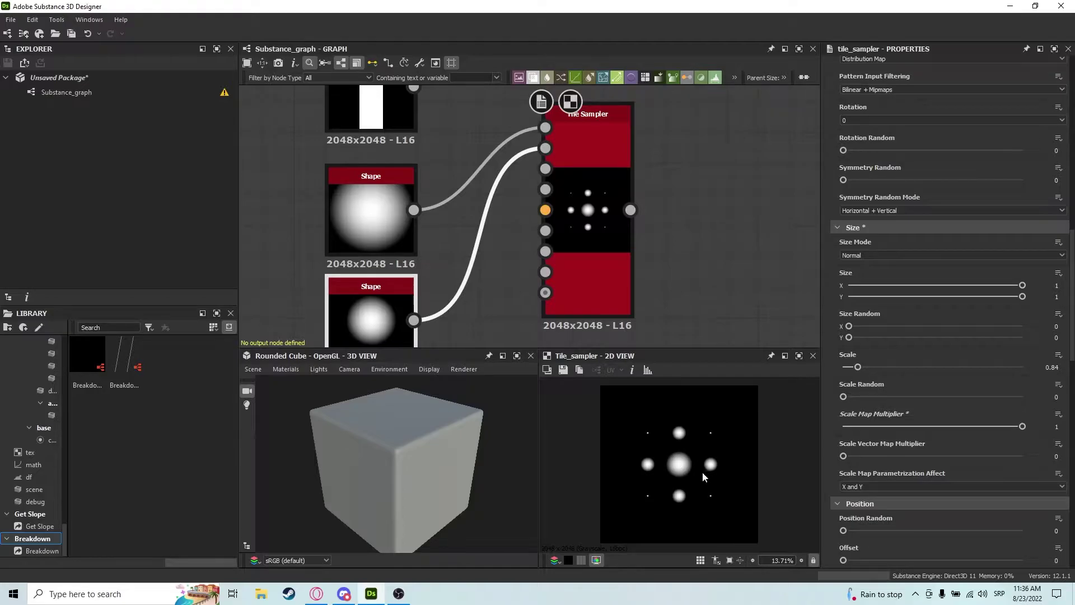
left_click_drag(937, 425, 837, 421)
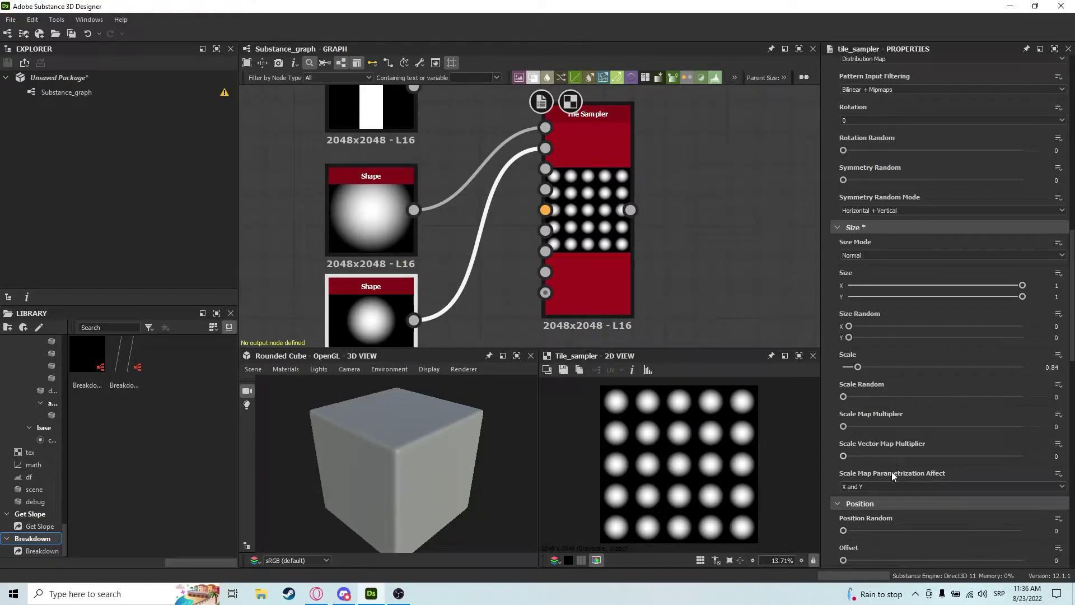
scroll(863, 505, "down", 2)
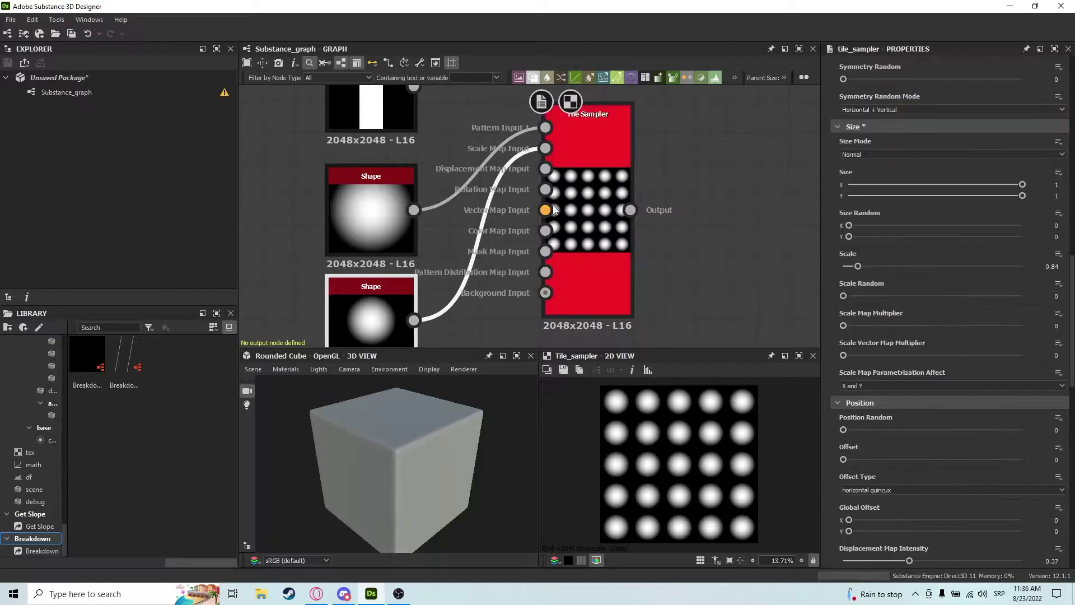
left_click(549, 155)
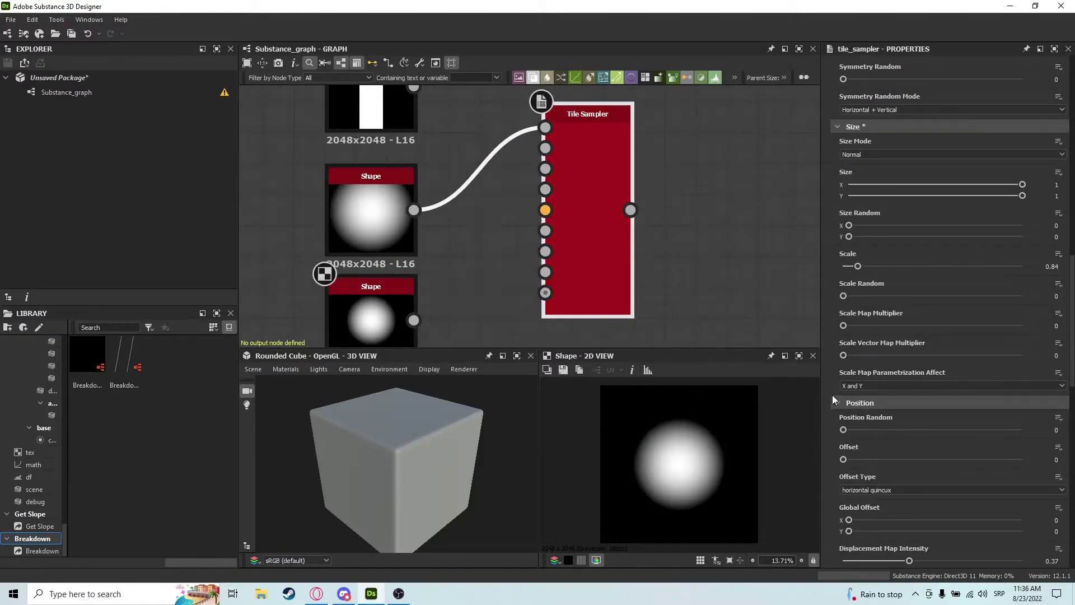
double_click(607, 186)
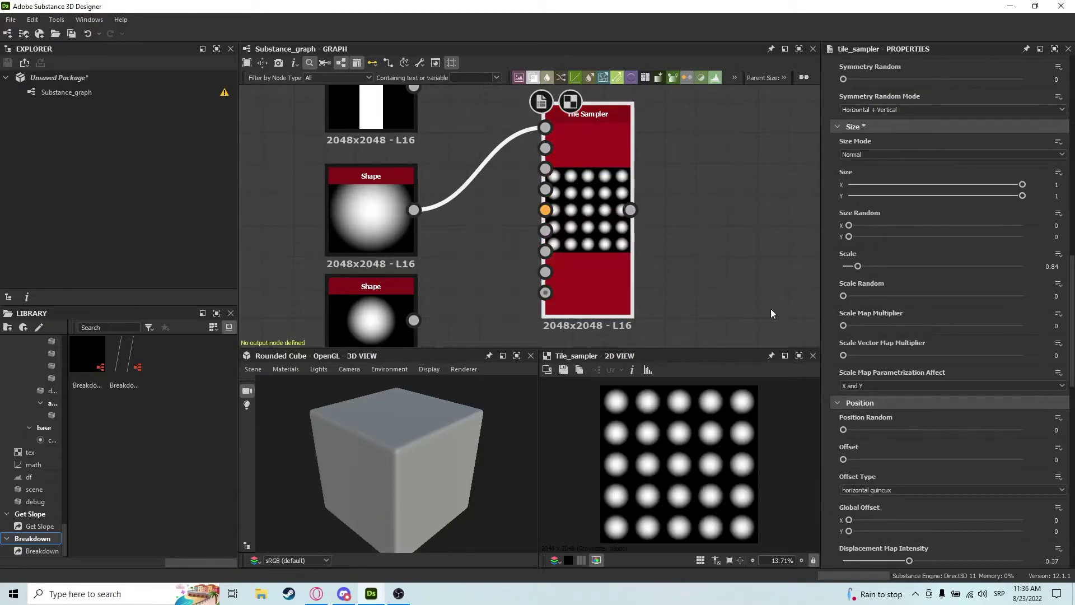
Try Offset at 1 and Position Random at 5.33, then return both to 0.
left_click_drag(854, 429, 822, 421)
scroll(715, 417, "down", 1)
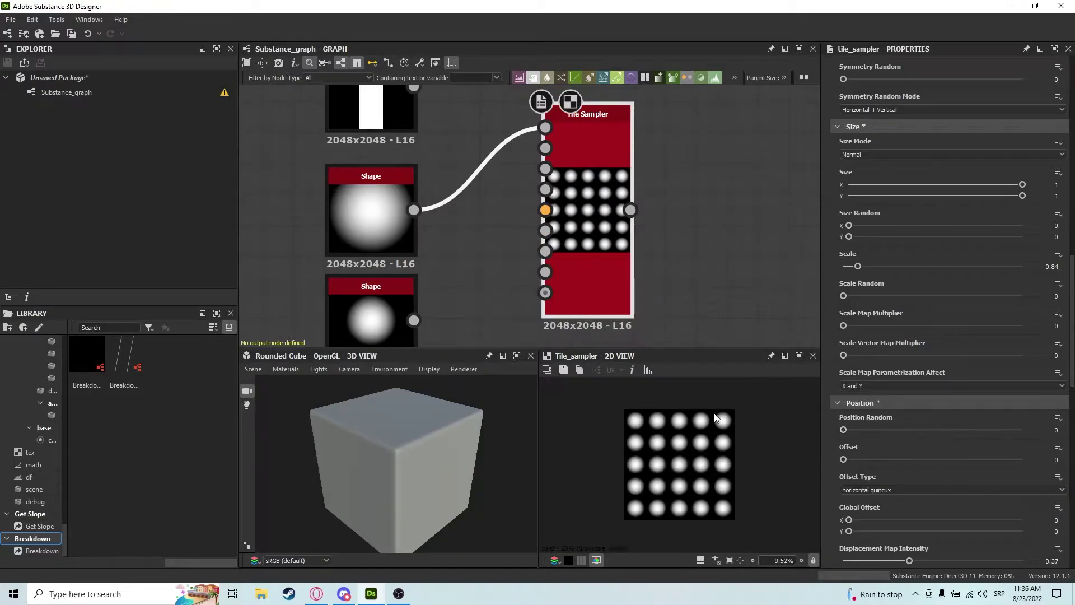
scroll(682, 473, "up", 1)
left_click_drag(843, 460, 1042, 456)
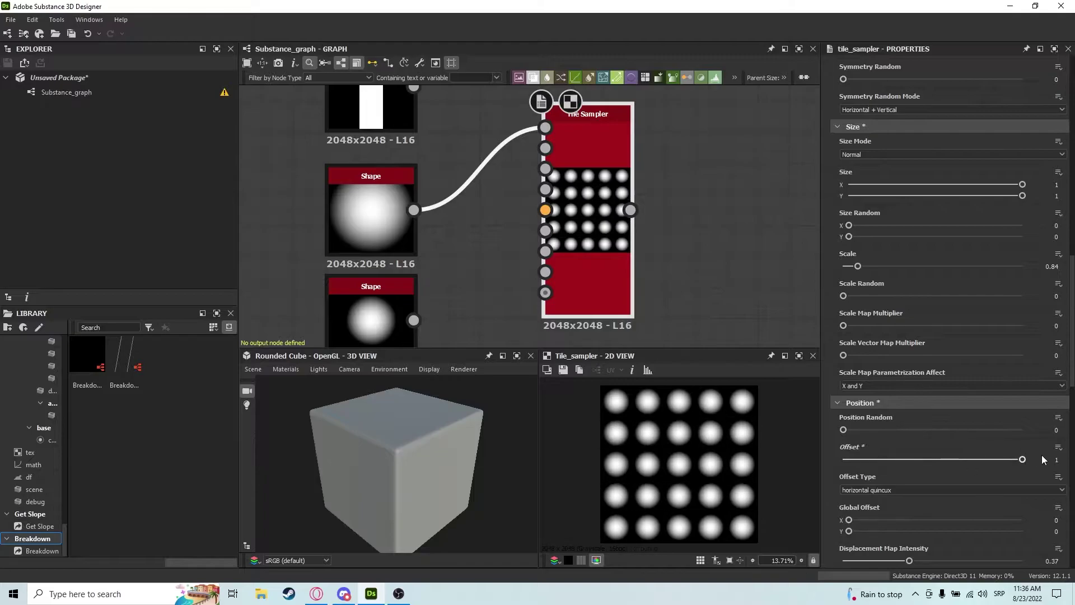
left_click_drag(919, 429, 940, 429)
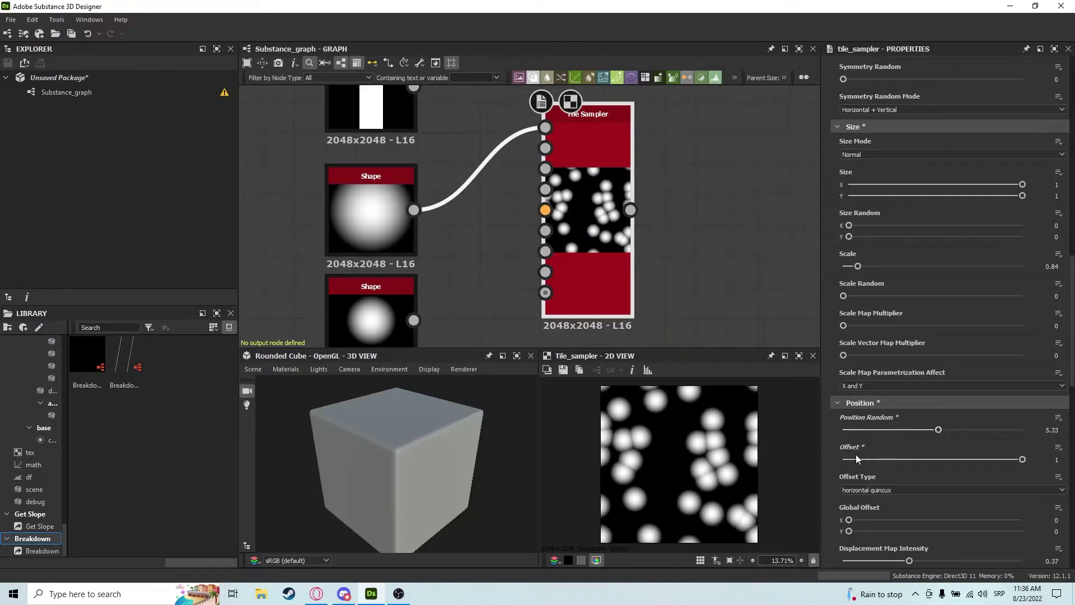
left_click_drag(854, 458, 813, 433)
left_click_drag(947, 460, 842, 464)
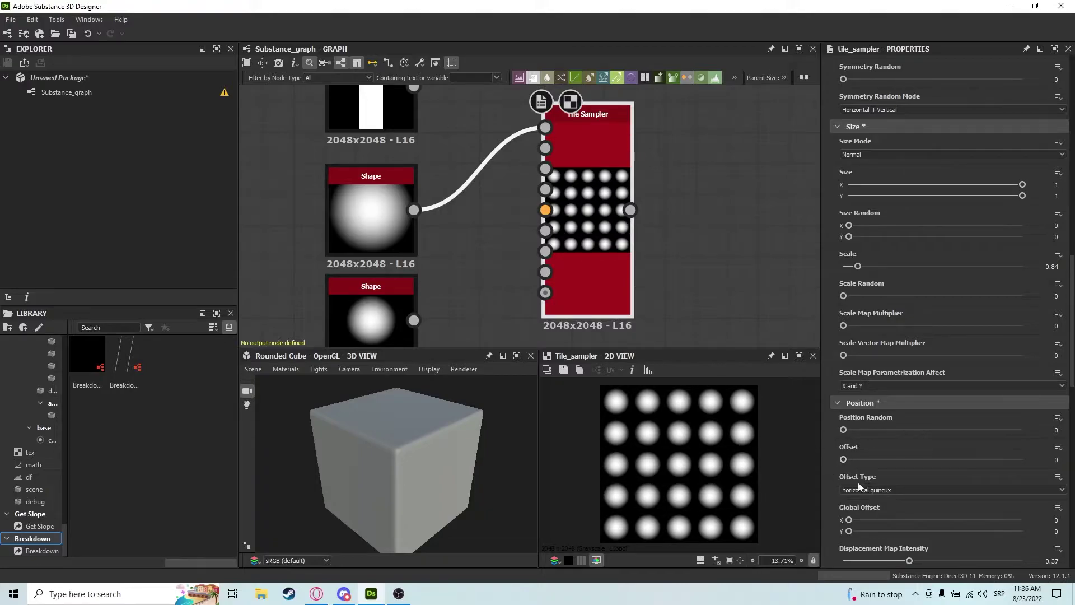
Try a Global Offset of X 0.54 and Y 0.4, then return both values to 0.
scroll(860, 489, "down", 2)
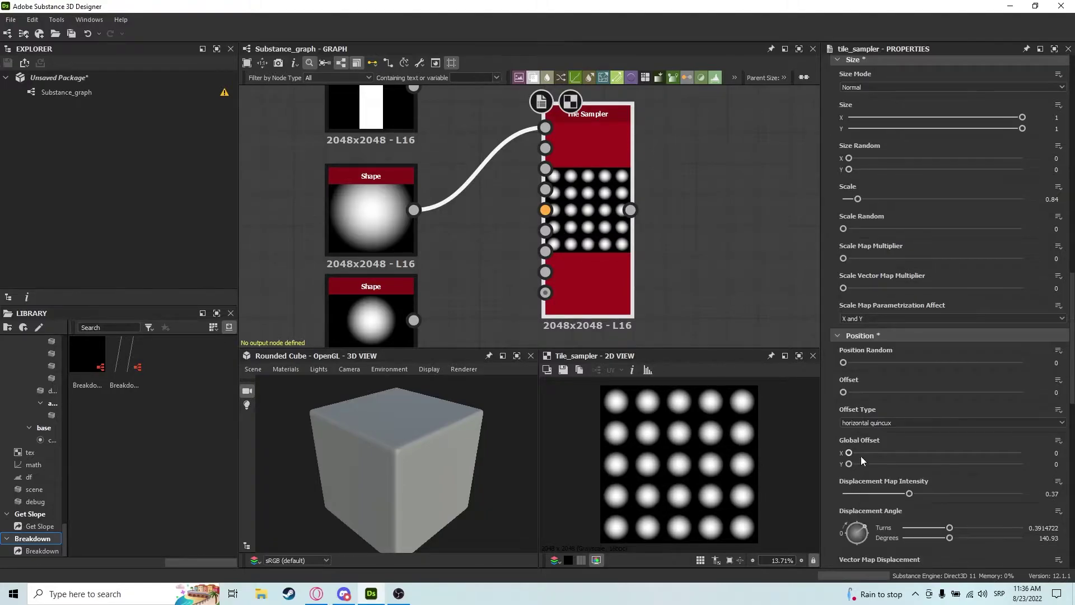
left_click_drag(863, 452, 917, 464)
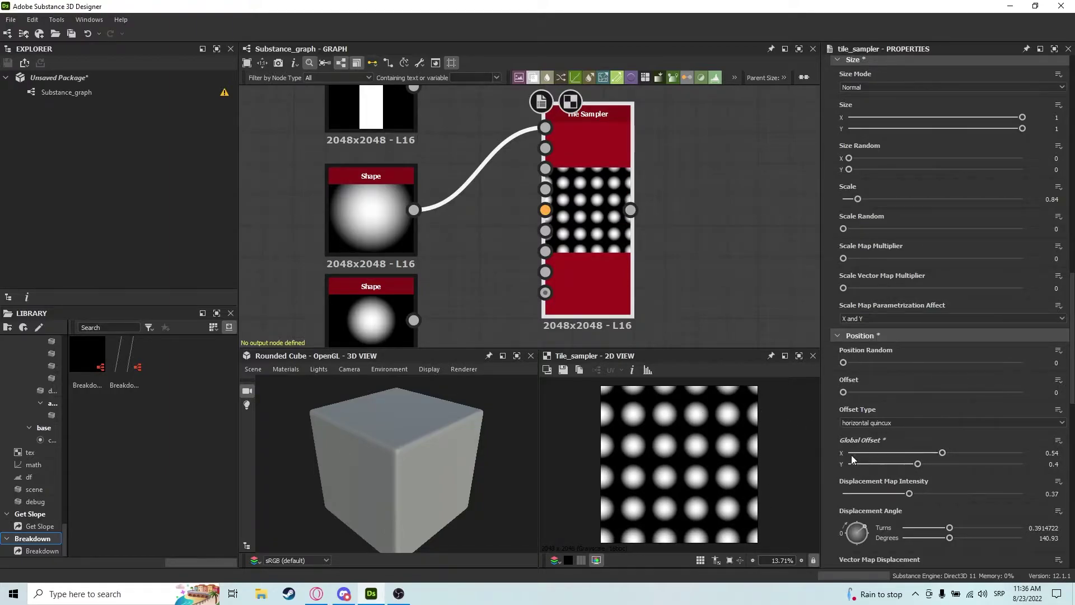
left_click_drag(856, 453, 847, 465)
Feed the smaller paraboloid Shape into the Displacement Map Input with Displacement Map Intensity 0.2 and Displacement Angle 1340.57 degrees.
scroll(876, 480, "down", 3)
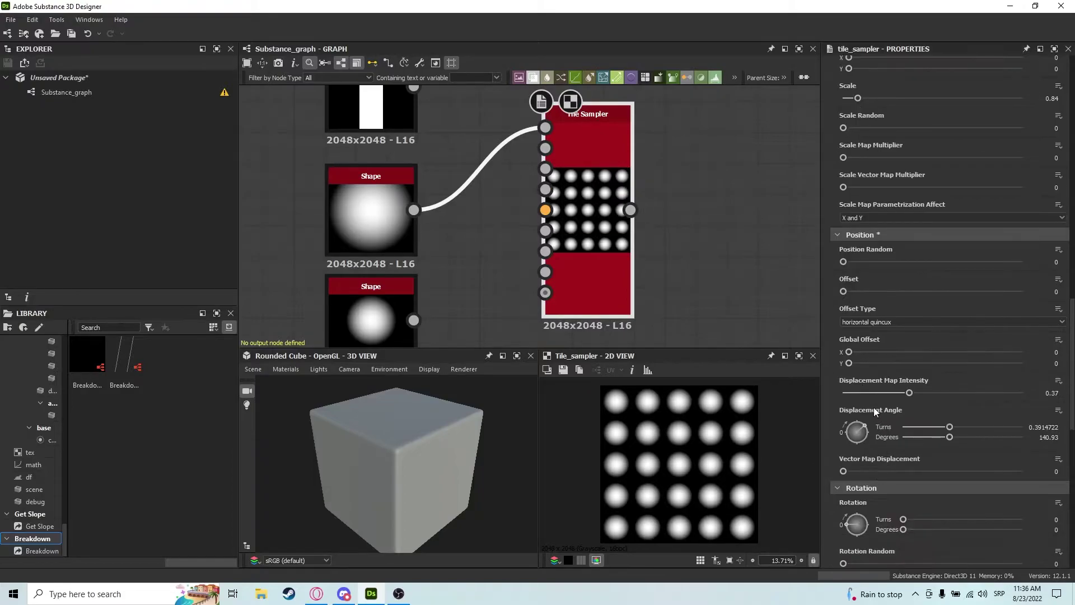
left_click_drag(909, 393, 843, 393)
left_click_drag(413, 320, 531, 169)
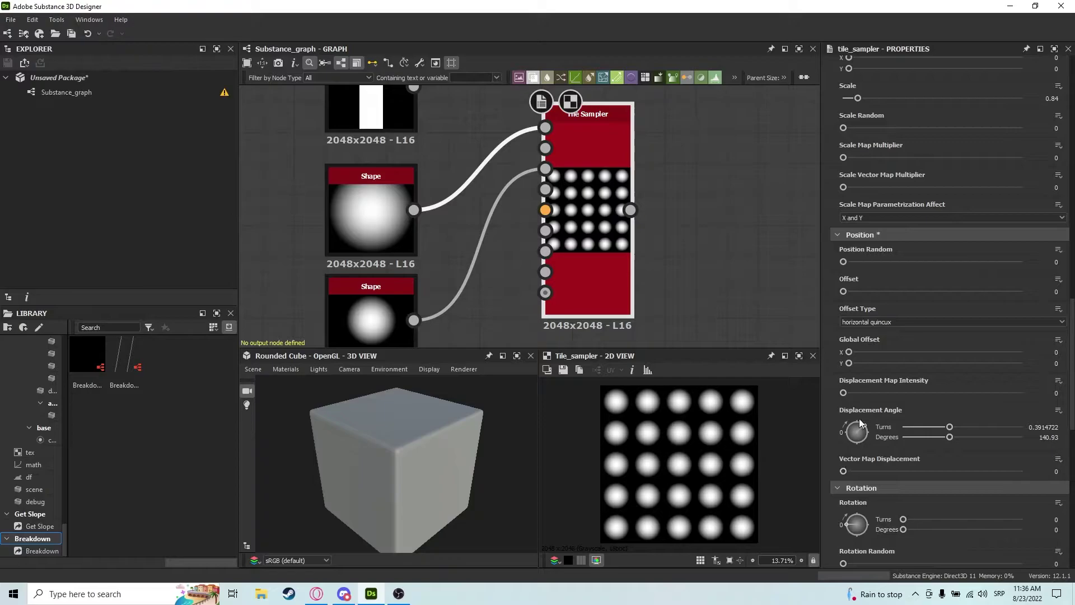
left_click_drag(843, 393, 877, 392)
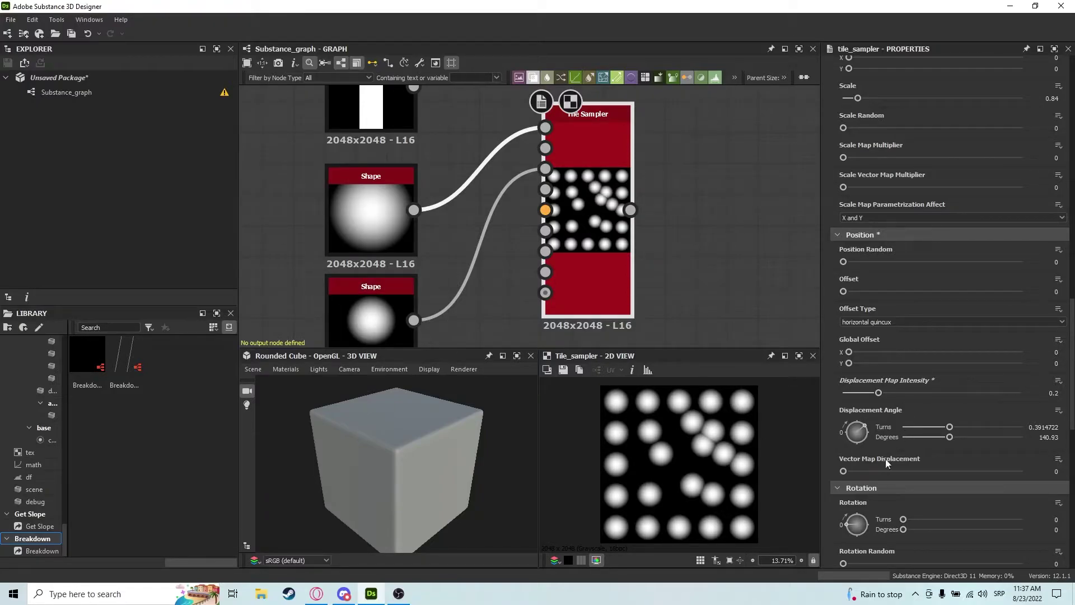
left_click_drag(864, 438, 885, 465)
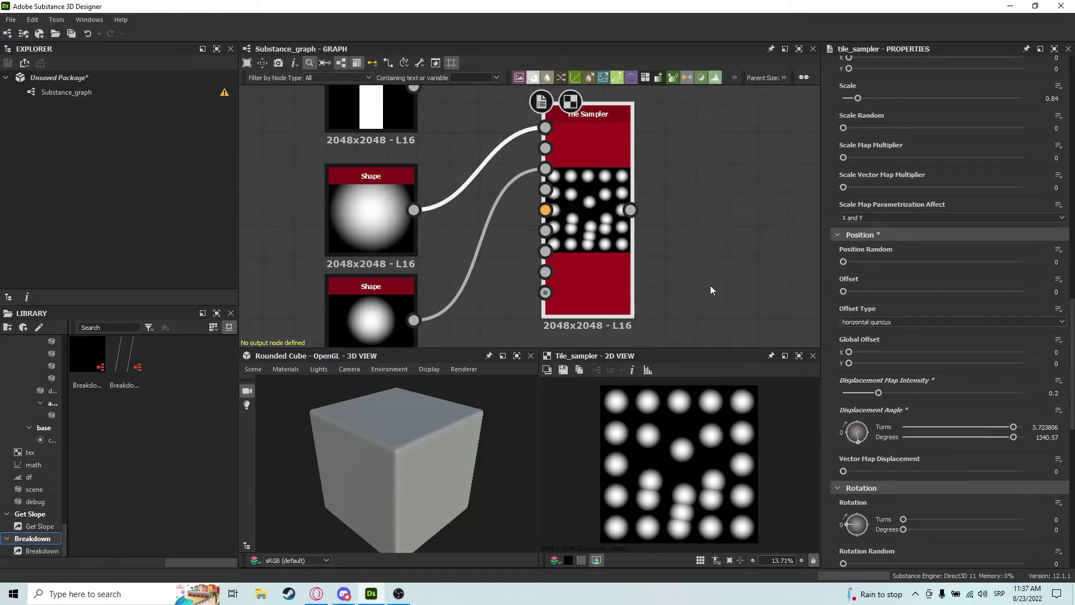
Return Displacement Map Intensity to 0, disconnect the Shape from the Displacement Map Input and preview the Tile Sampler.
left_click_drag(877, 394, 829, 422)
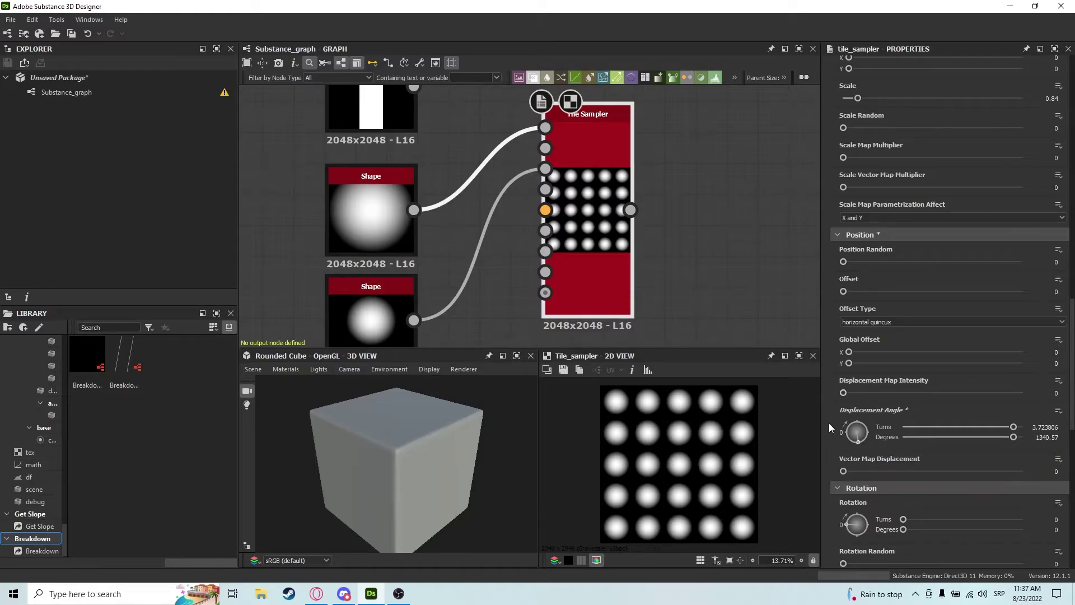
scroll(860, 445, "down", 5)
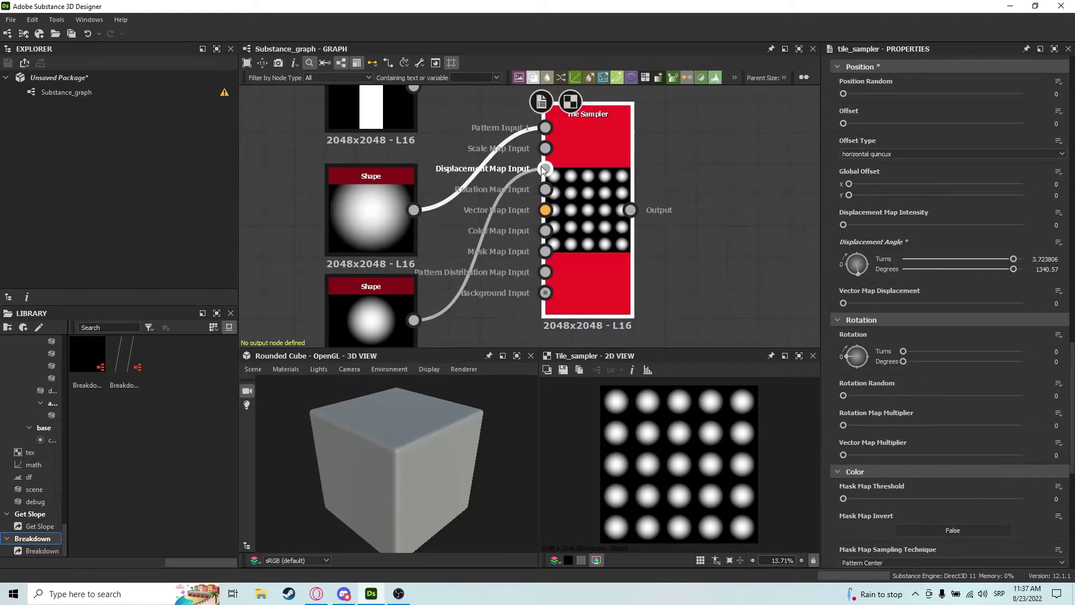
left_click_drag(546, 166, 728, 291)
double_click(575, 247)
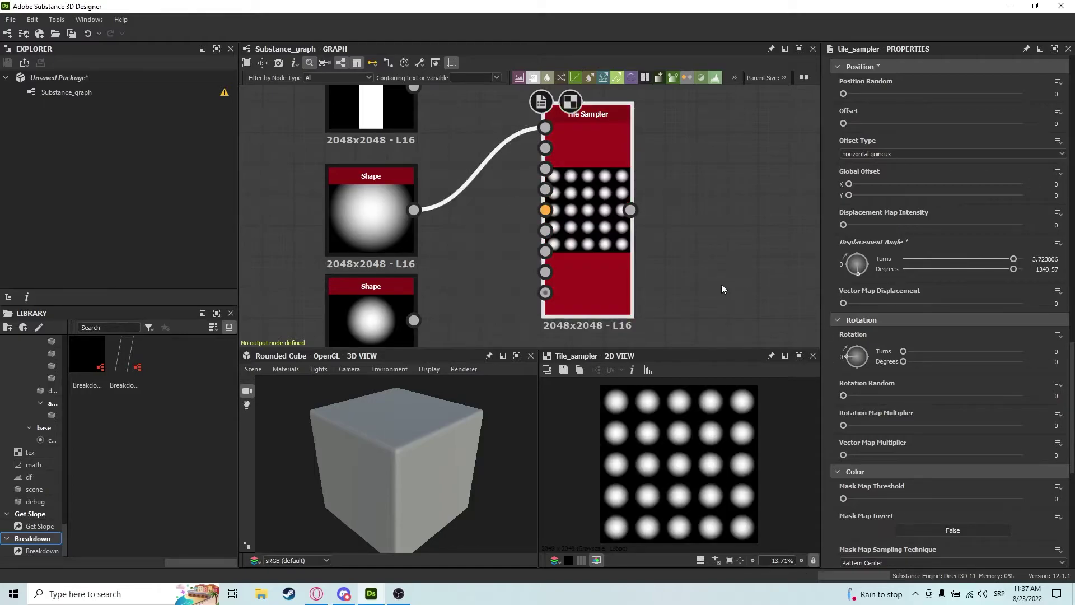
Connect the white bar Shape to Pattern Input 1 and set Rotation to 502.48 degrees with Rotation Random at 1.
left_click_drag(852, 356, 843, 325)
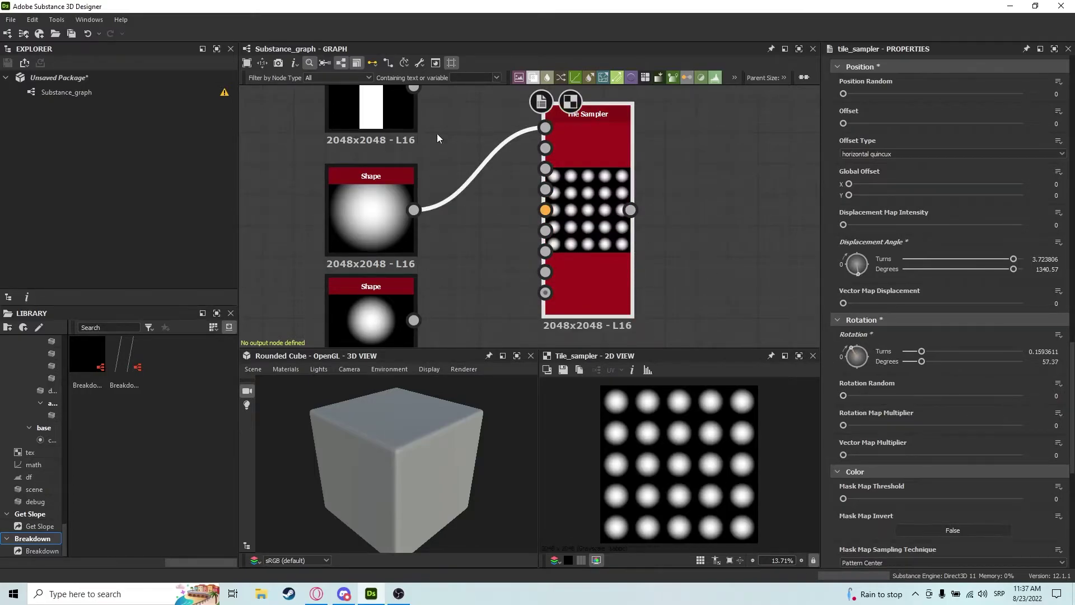
left_click_drag(413, 88, 546, 127)
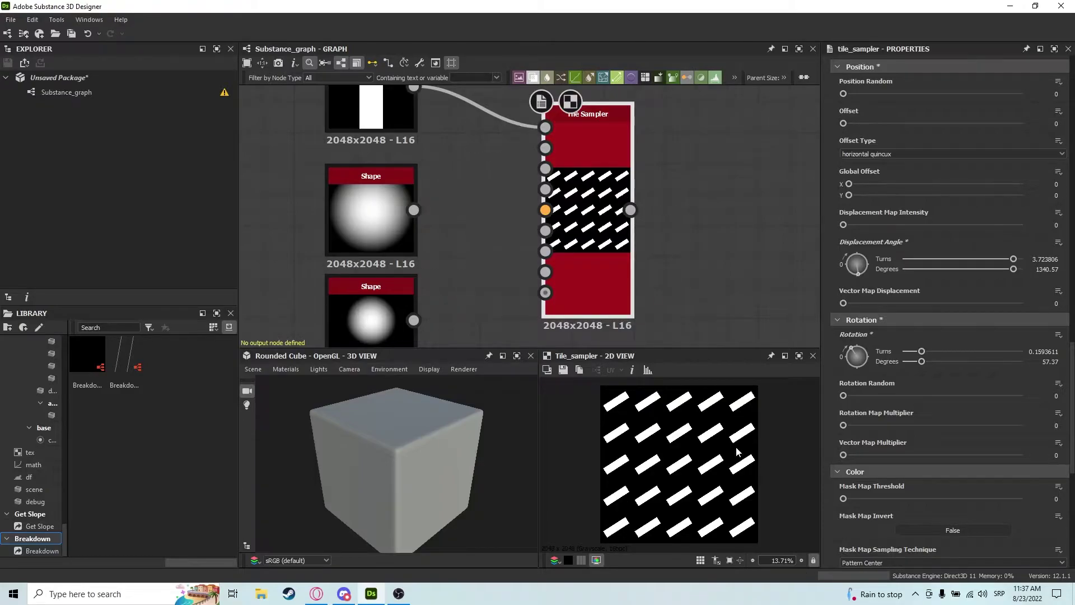
left_click_drag(858, 362, 869, 347)
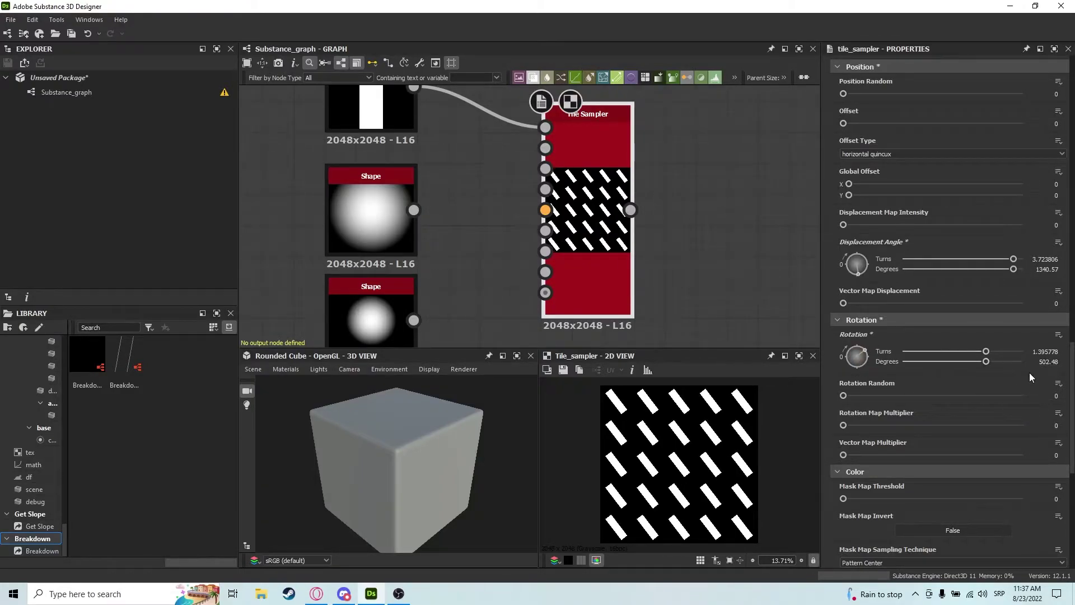
left_click_drag(843, 396, 1022, 396)
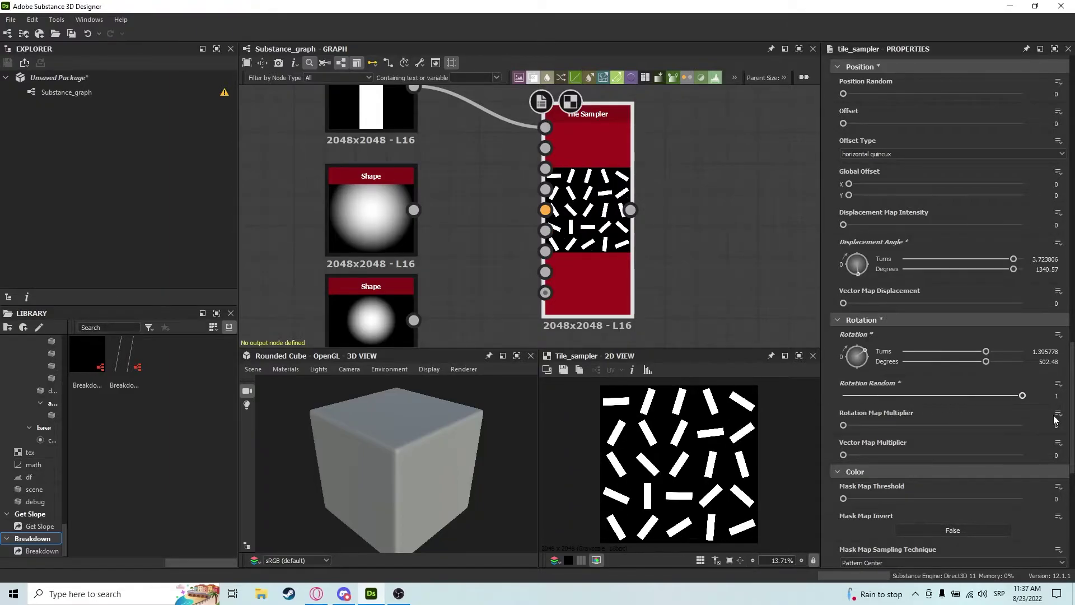
Return the Tile Sampler's Rotation Random to 0 and set Rotation to 447.31 degrees.
key("ctrl+z")
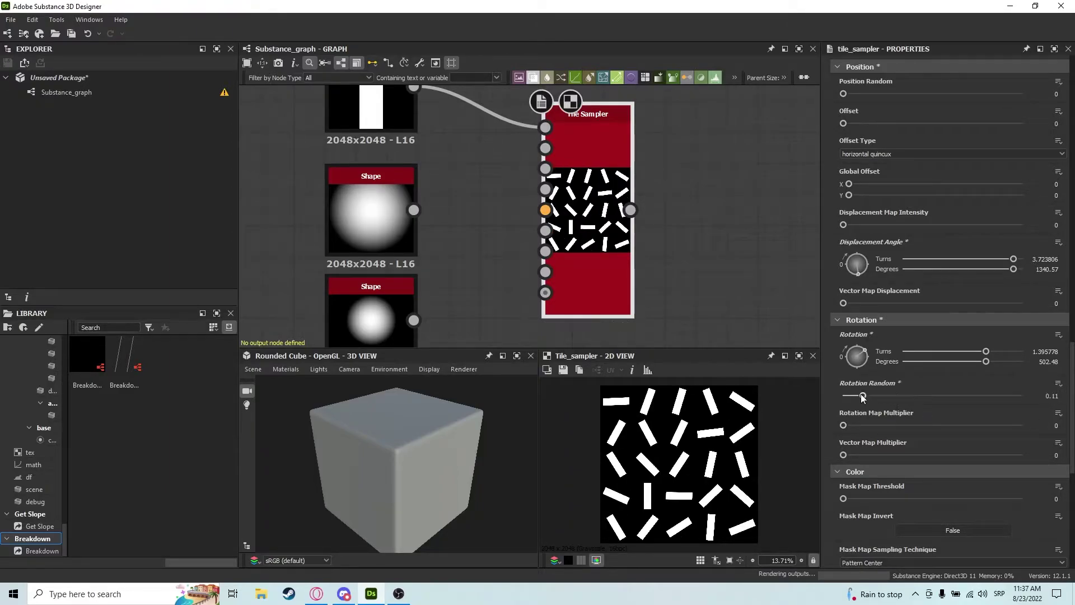
left_click_drag(857, 356, 845, 368)
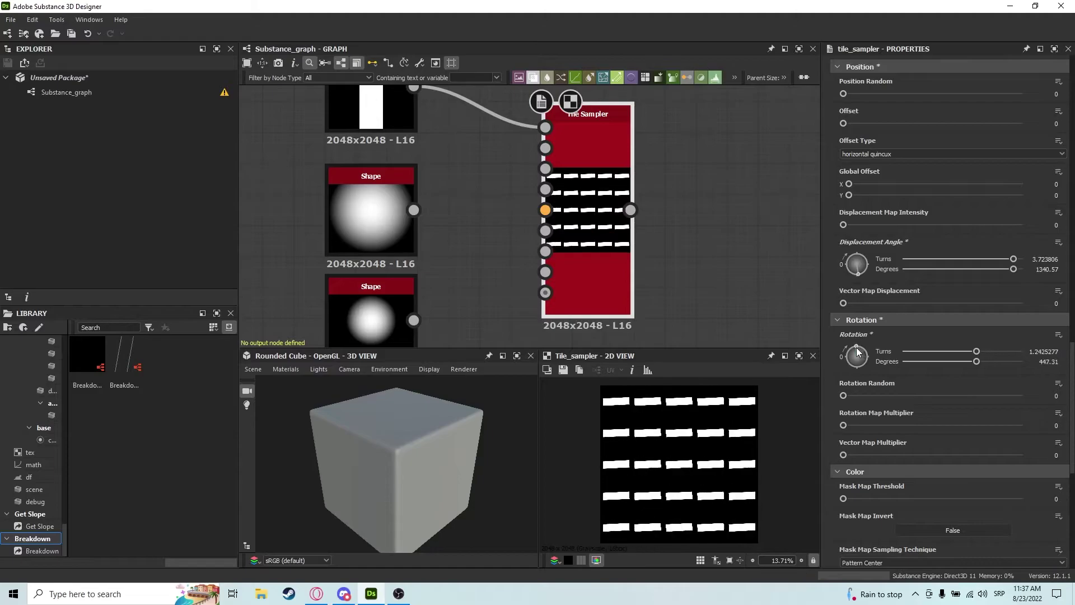
Feed the smaller paraboloid Shape into the Rotation Map Input, with Rotation at 476.08 degrees and Rotation Map Multiplier at 0.23.
left_click_drag(413, 320, 545, 189)
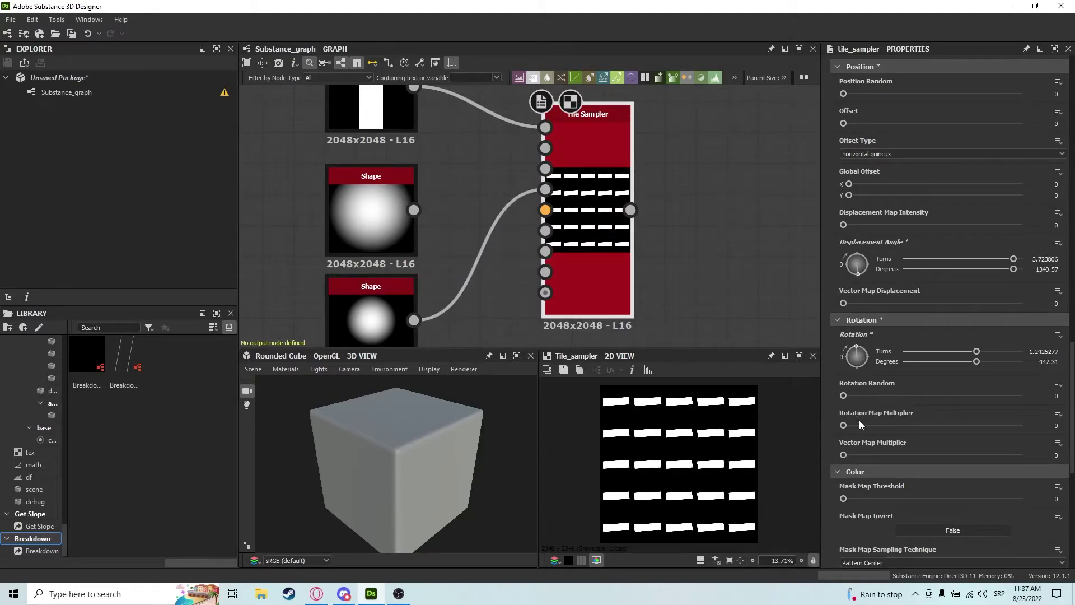
left_click_drag(880, 426, 1024, 425)
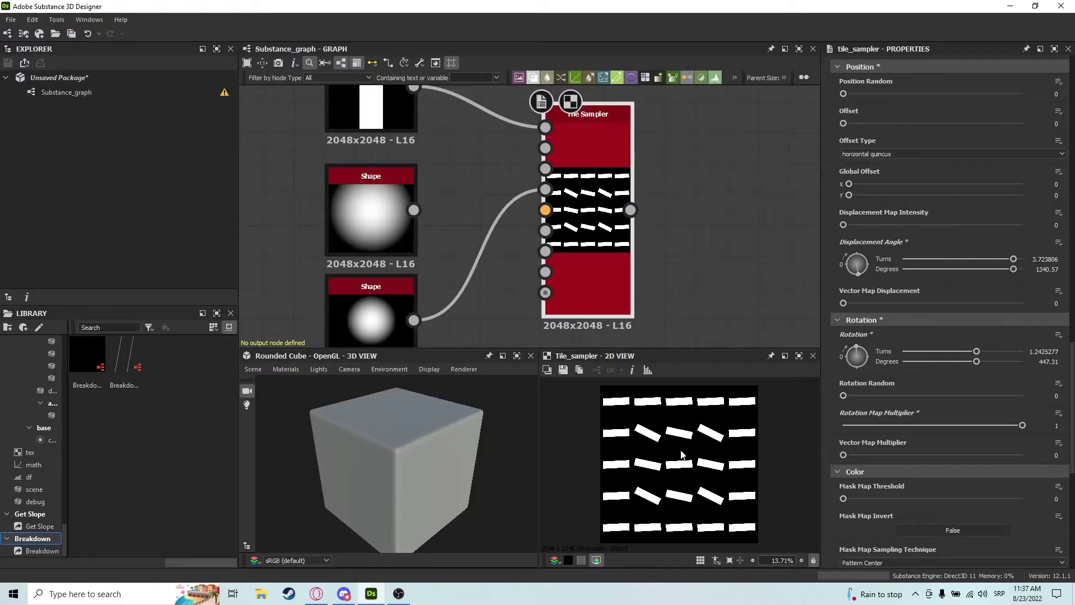
left_click_drag(865, 357, 858, 354)
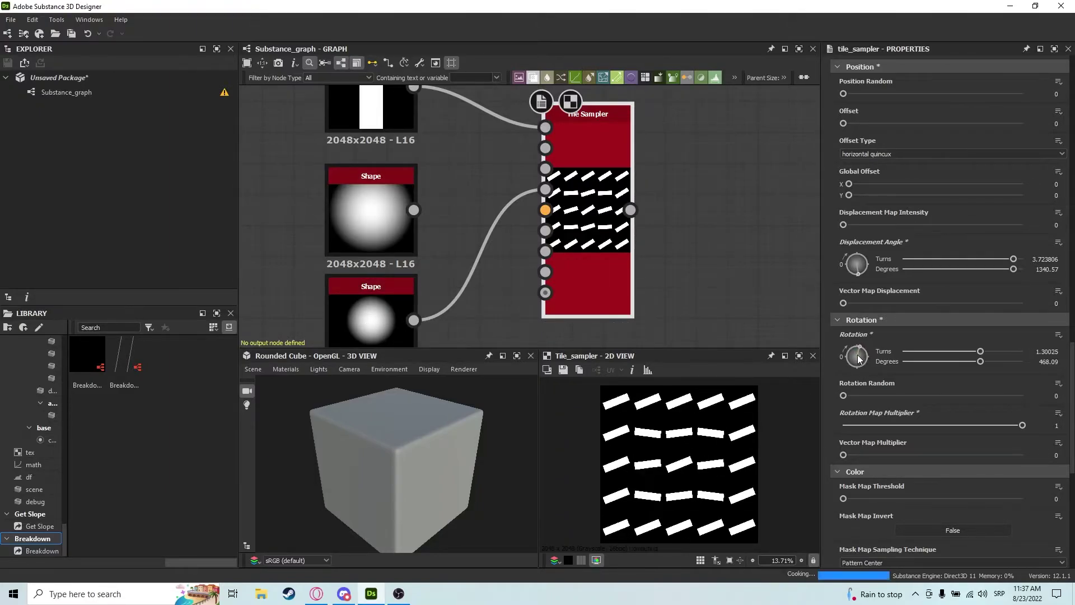
mouse_move(890, 421)
left_mouse_down()
mouse_move(866, 425)
mouse_move(1043, 432)
mouse_move(834, 423)
mouse_move(873, 413)
left_mouse_up()
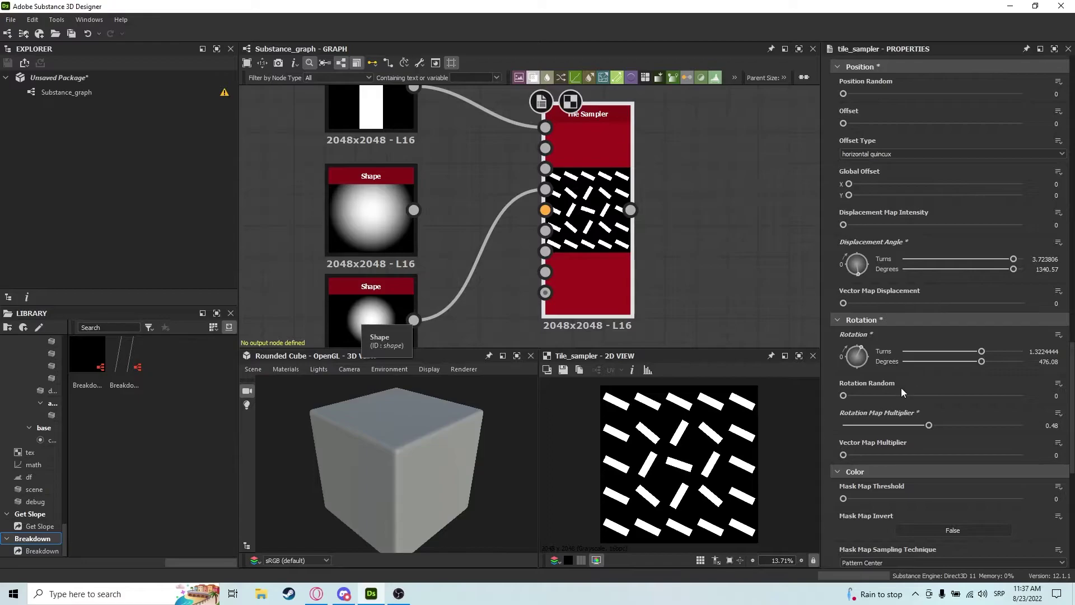
left_click_drag(928, 426, 885, 424)
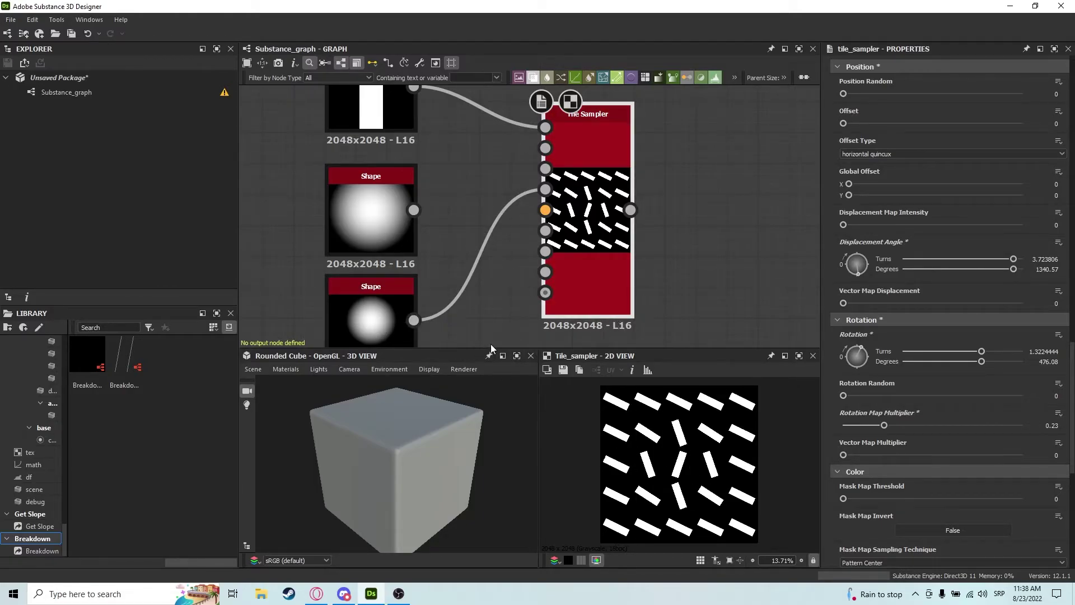
Return Rotation Map Multiplier to 0 and disconnect the Shape from the Rotation Map Input.
left_click_drag(885, 425, 832, 429)
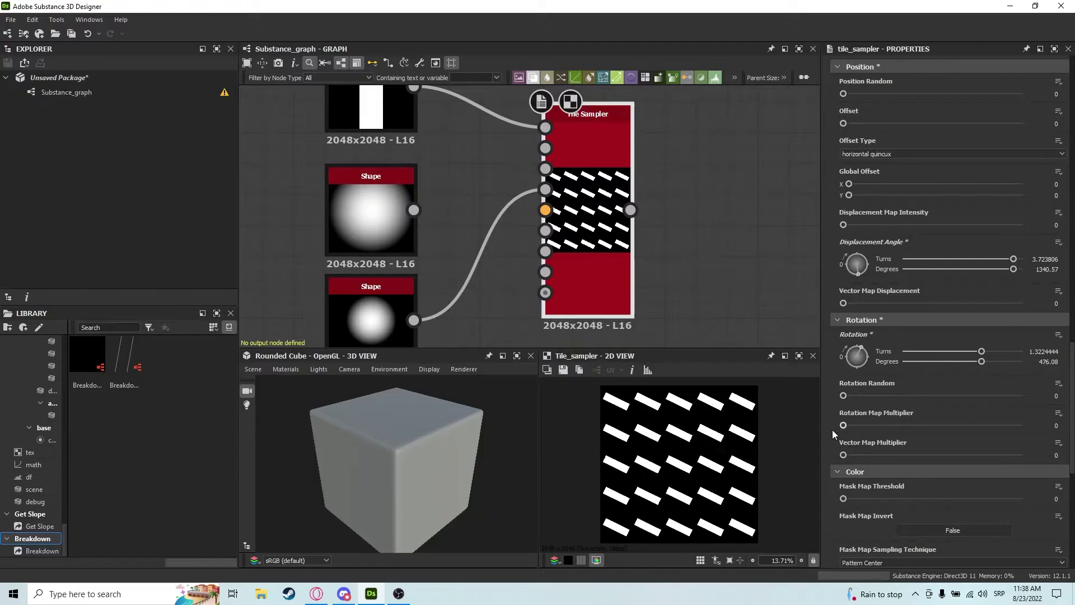
double_click(545, 195)
double_click(619, 259)
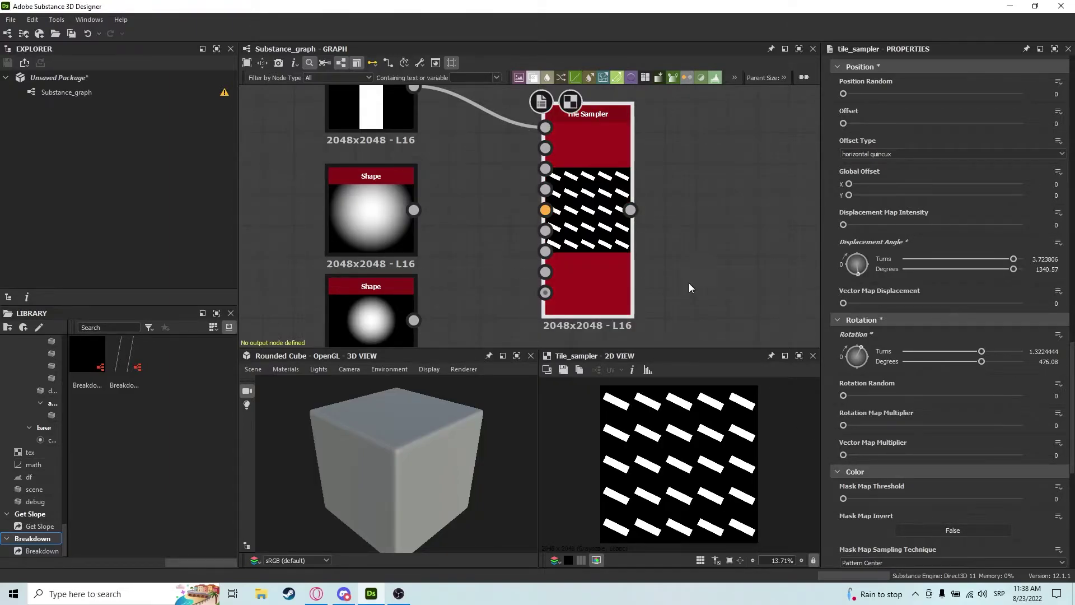
Connect the larger paraboloid Shape to Pattern Input 1 and the smaller paraboloid Shape to the Mask Map Input.
scroll(854, 368, "down", 5)
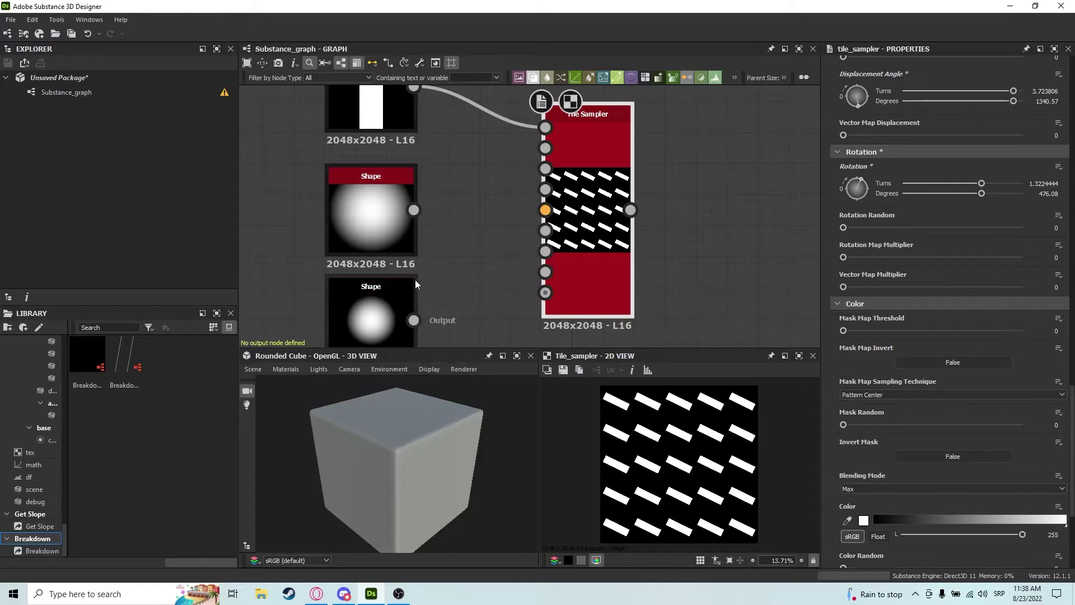
left_click_drag(413, 209, 545, 127)
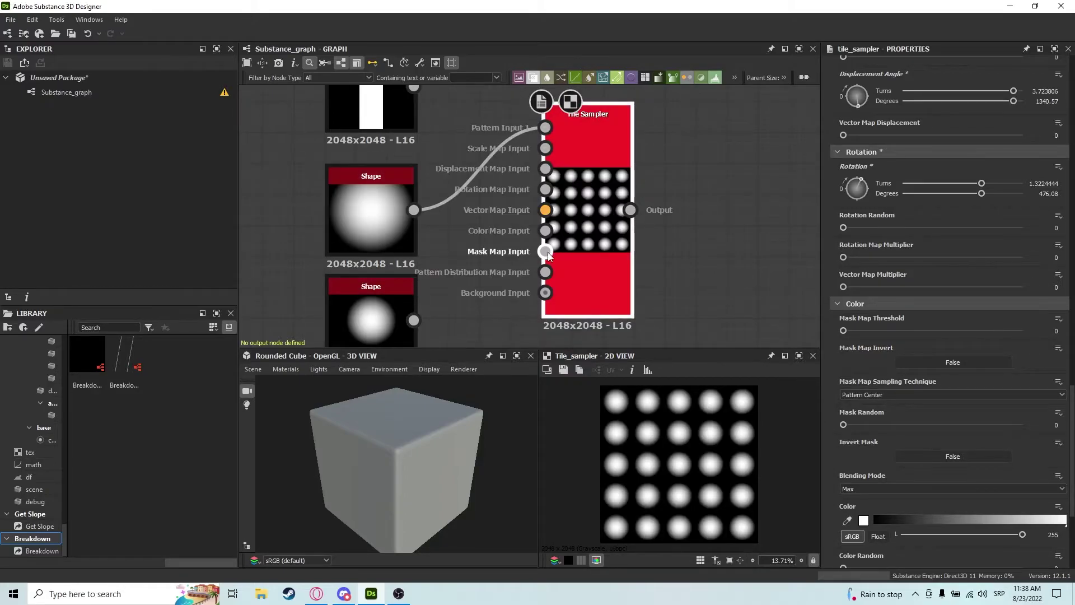
left_click(402, 339)
left_click_drag(414, 319, 545, 251)
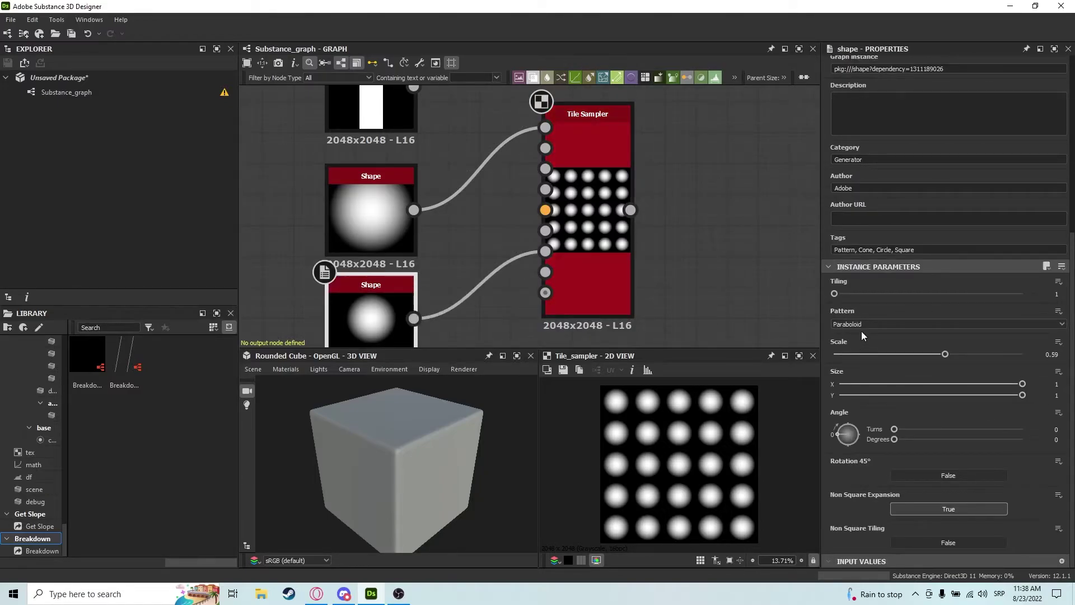
Try a Mask Map Threshold of 0.29 on the Tile Sampler, then return it to 0.
scroll(916, 441, "up", 3)
left_click(615, 227)
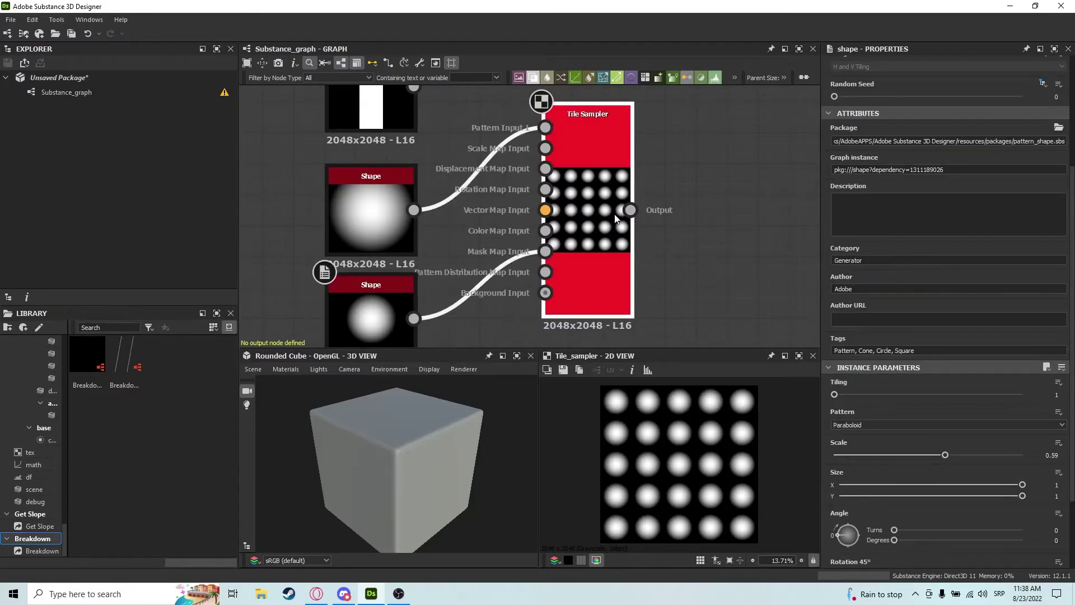
scroll(948, 414, "down", 10)
scroll(940, 406, "down", 4)
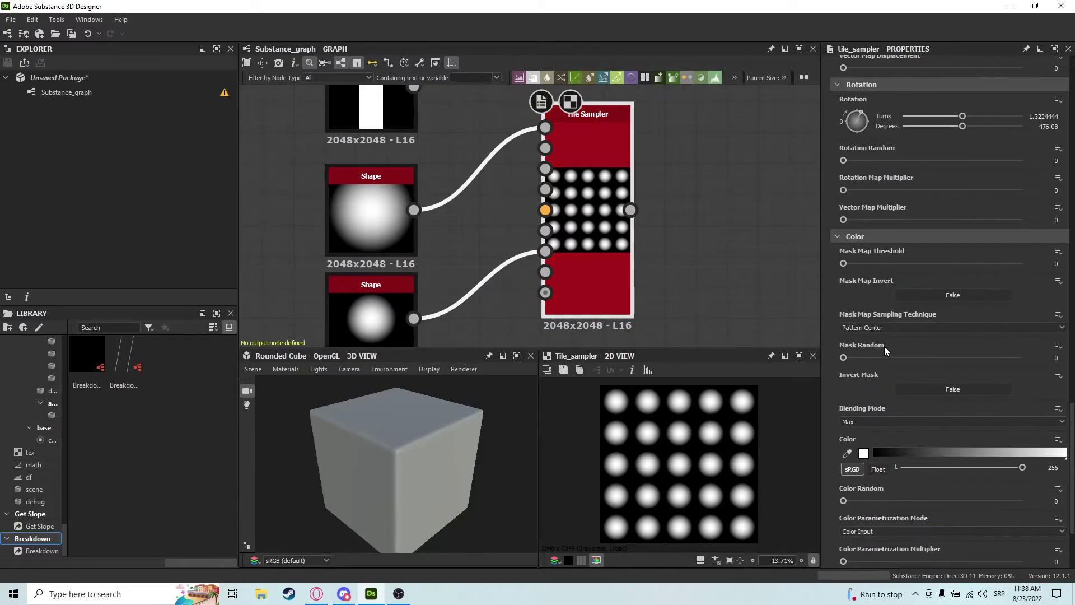
left_click_drag(858, 262, 895, 268)
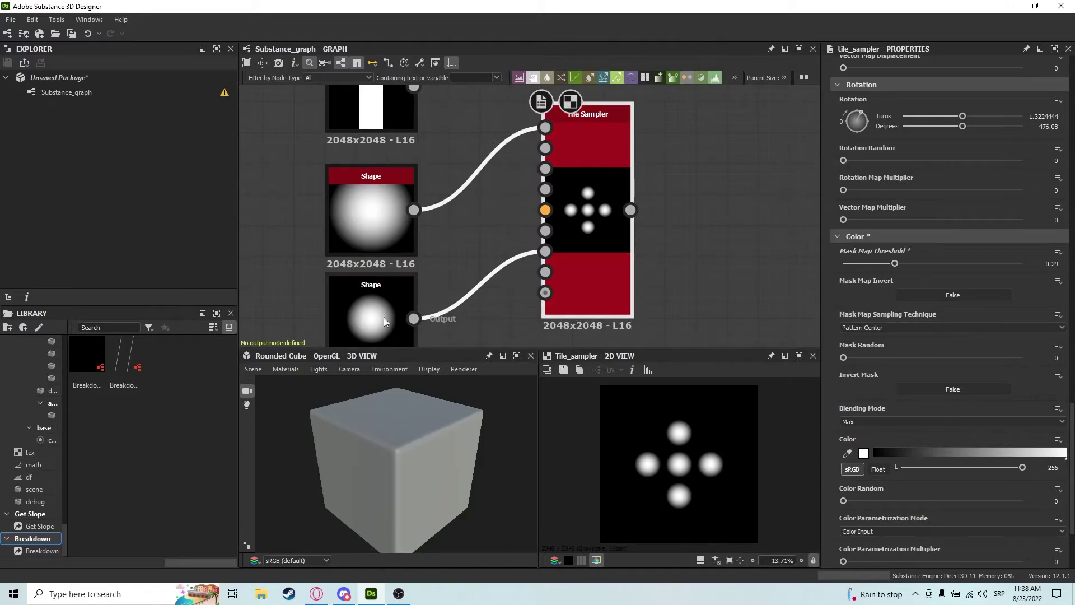
left_click_drag(895, 264, 832, 265)
Set Mask Random to 0.35 and try toggling Invert Mask, leaving it at False.
left_click_drag(843, 357, 906, 352)
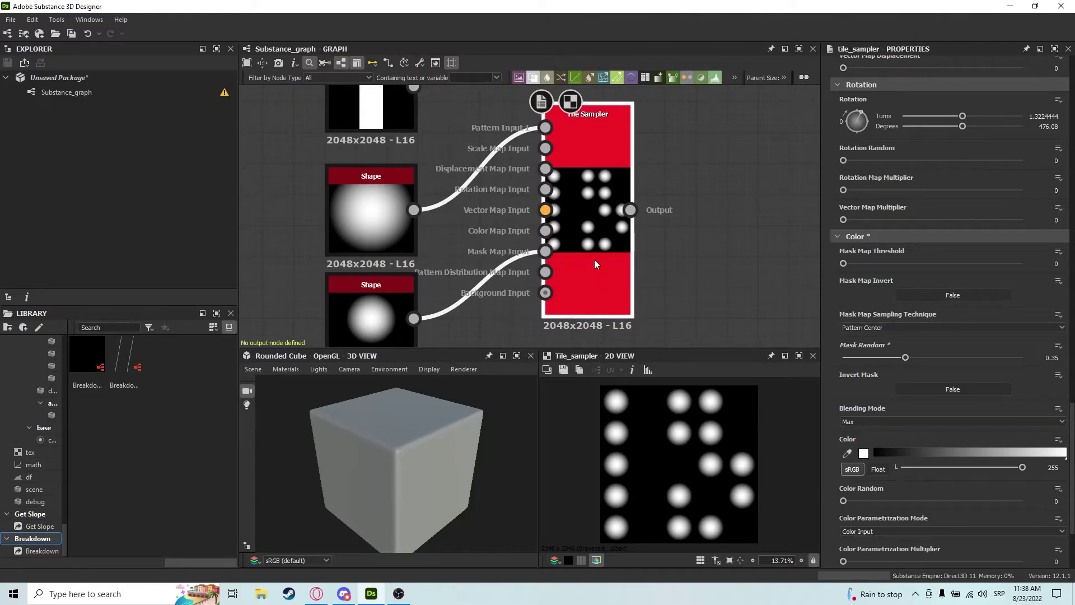
left_click(914, 395)
left_click(914, 395)
left_click(914, 395)
left_click(913, 395)
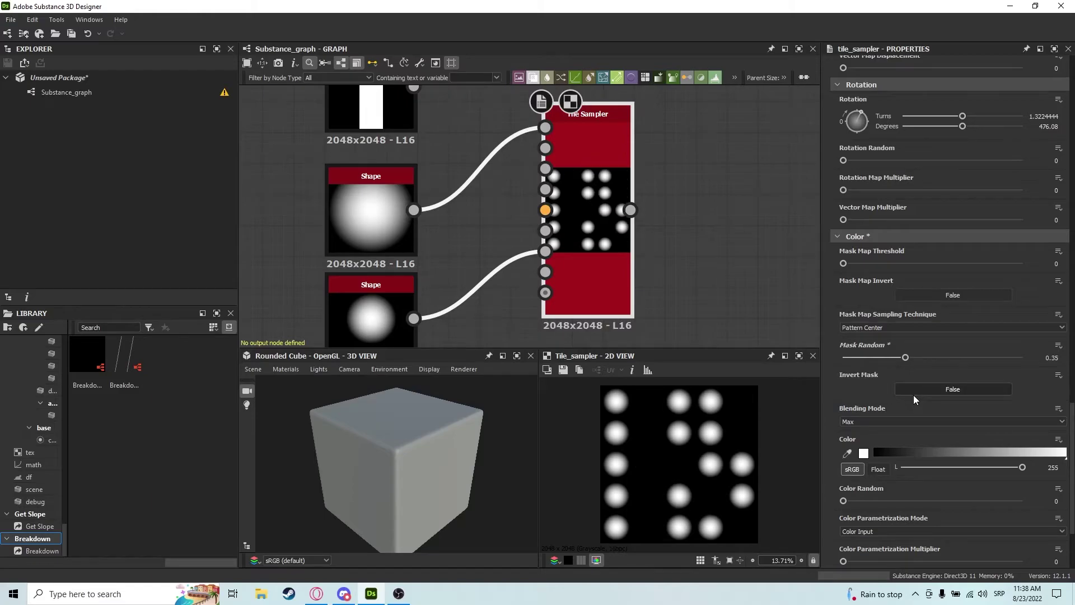
Check the Mask Map Sampling Technique options and keep Pattern Center.
left_click(889, 330)
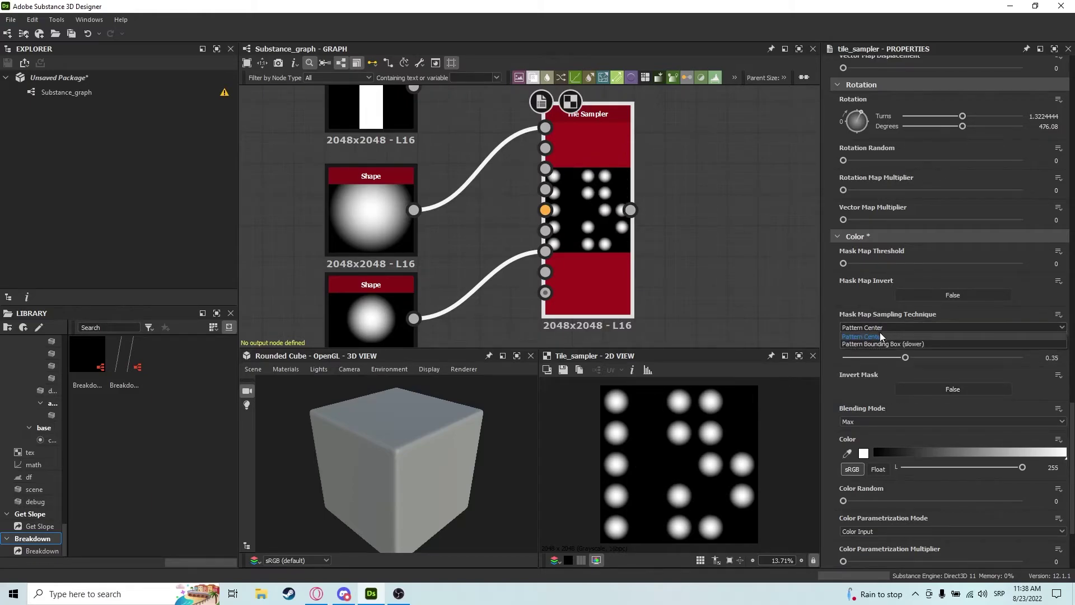
left_click(883, 340)
left_click(882, 328)
left_click(884, 336)
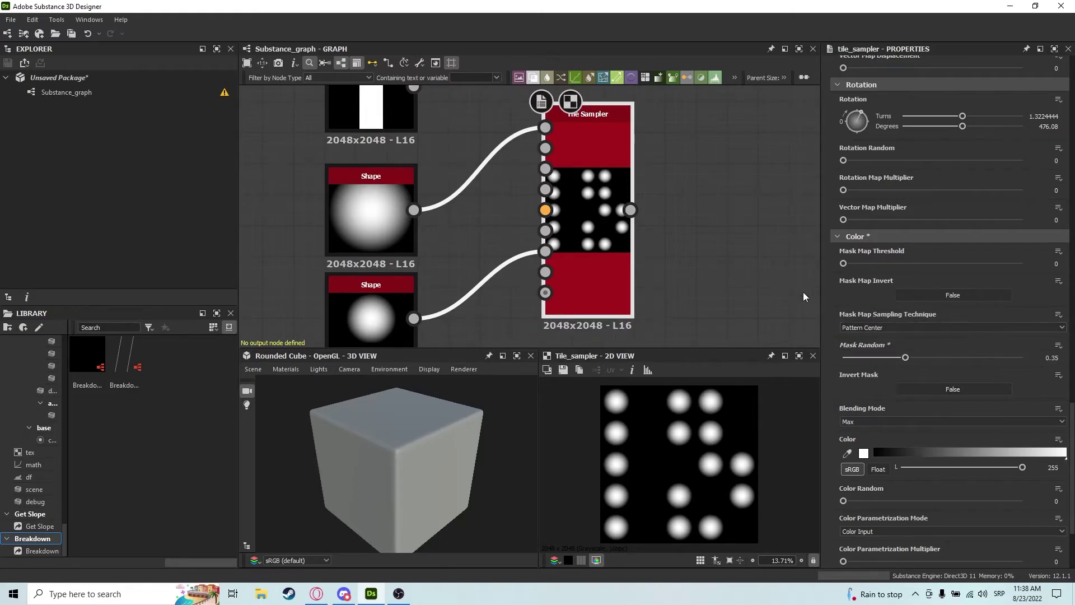
Try Mask Map Invert with a raised Mask Map Threshold, then return them to False and 0.
left_click(930, 293)
left_click(902, 263)
left_click_drag(903, 265, 830, 259)
left_click(925, 294)
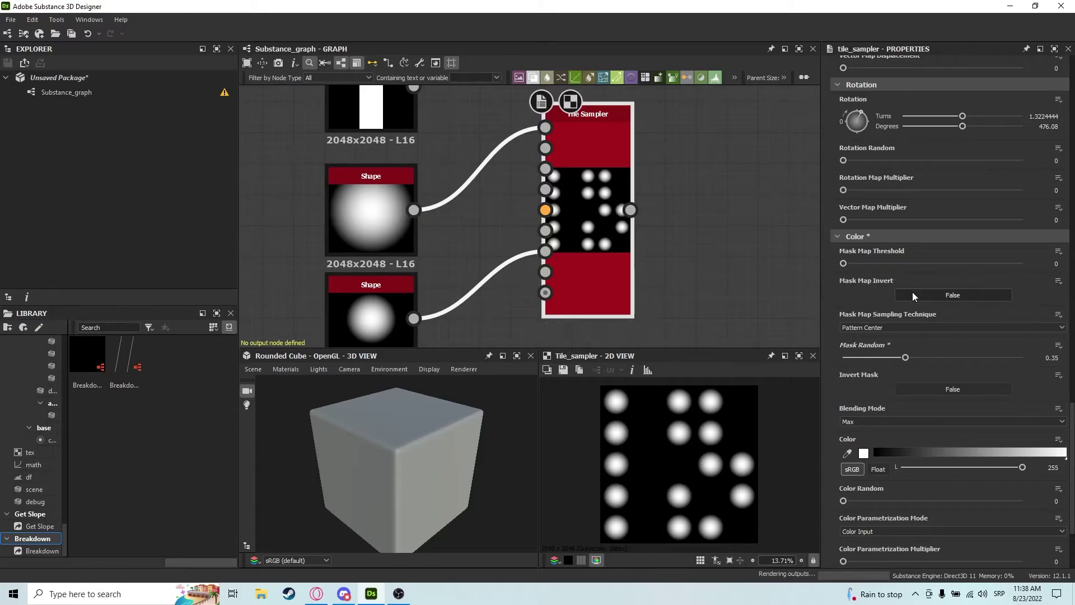
Set Mask Map Threshold to 0.23 and return Mask Random to 0.
left_click(884, 263)
key("ctrl+z")
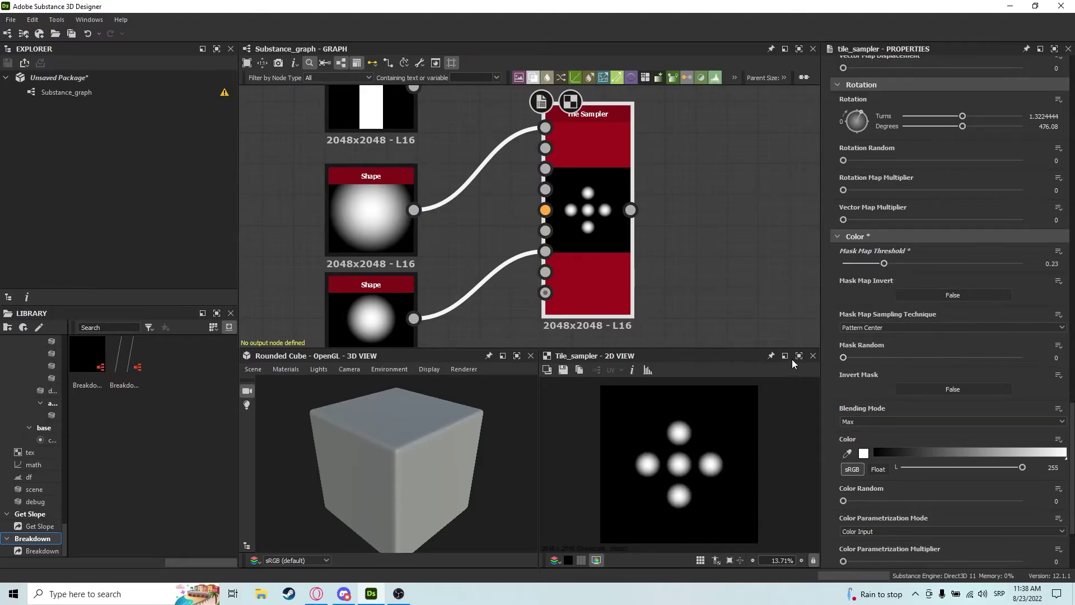
Raise Mask Map Threshold to 0.4 and toggle Mask Map Invert on and off to compare, leaving it at True.
left_click(911, 292)
left_click(912, 291)
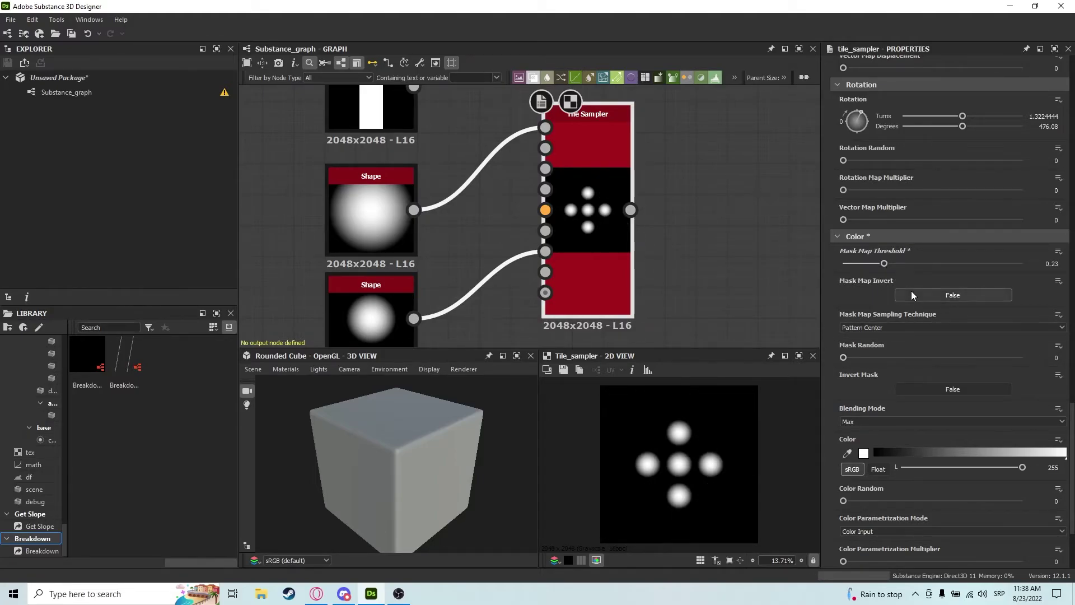
left_click(912, 292)
left_click_drag(885, 263, 914, 264)
left_click(927, 294)
left_click(927, 295)
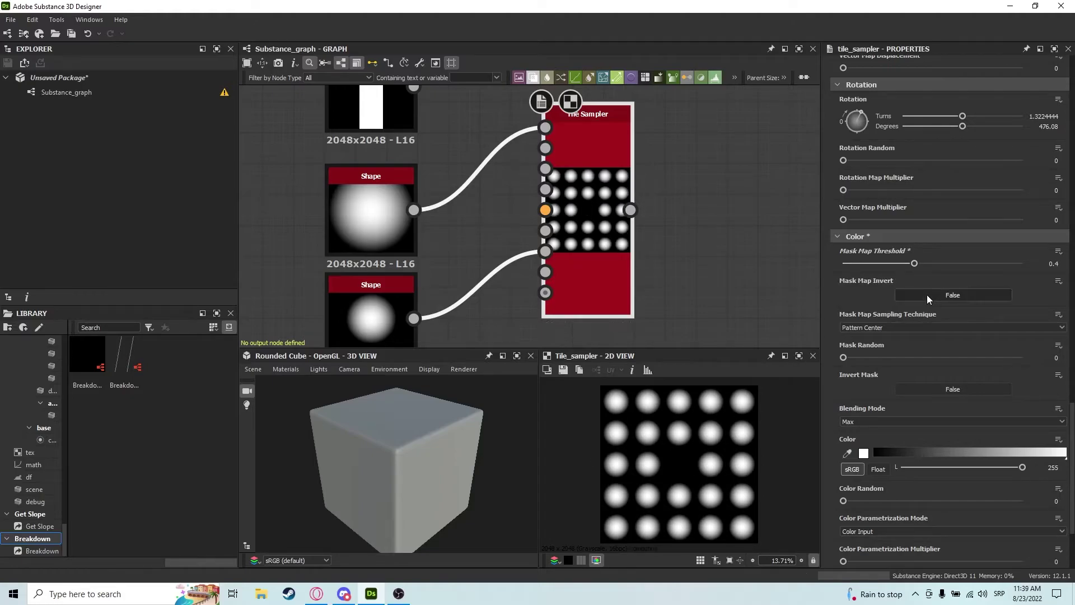
left_click(927, 295)
left_click(927, 293)
left_click(926, 294)
left_click(927, 296)
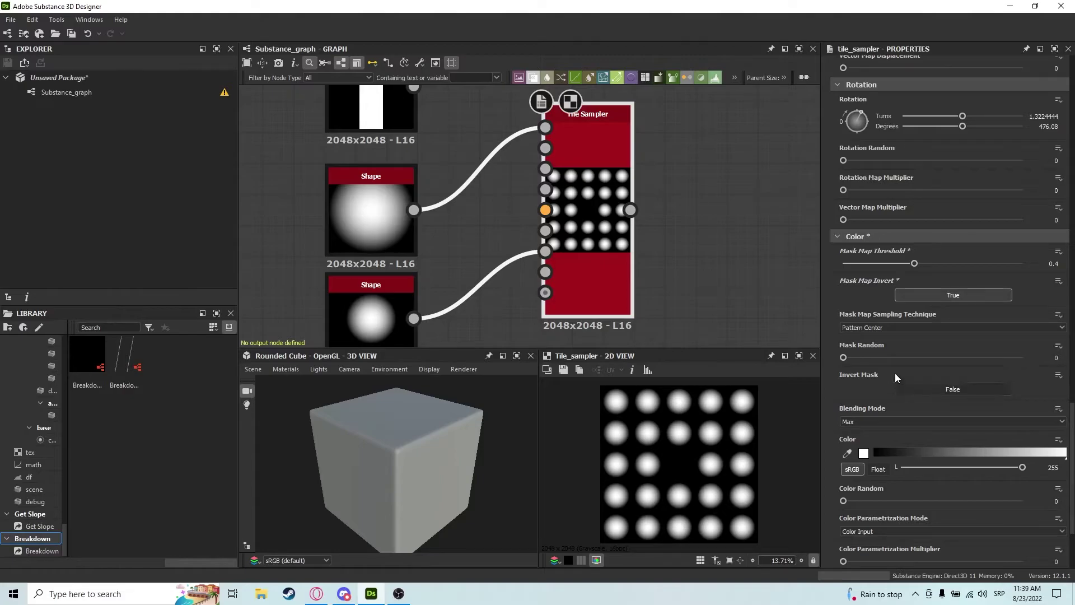
Return Mask Map Threshold to 0 and keep Max as the Blending Mode.
left_click_drag(915, 263, 843, 263)
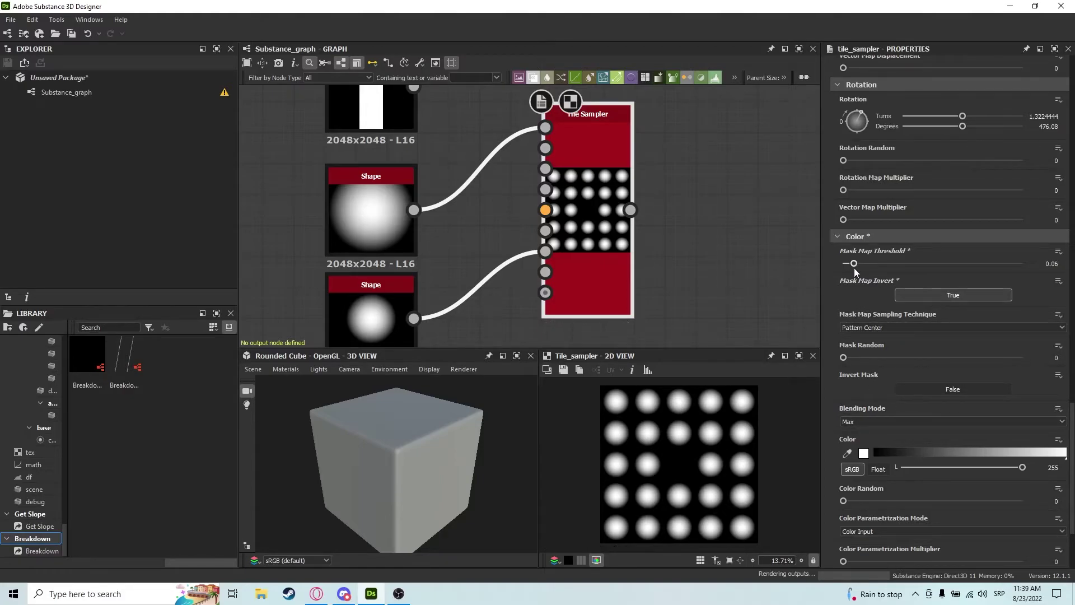
left_click(874, 421)
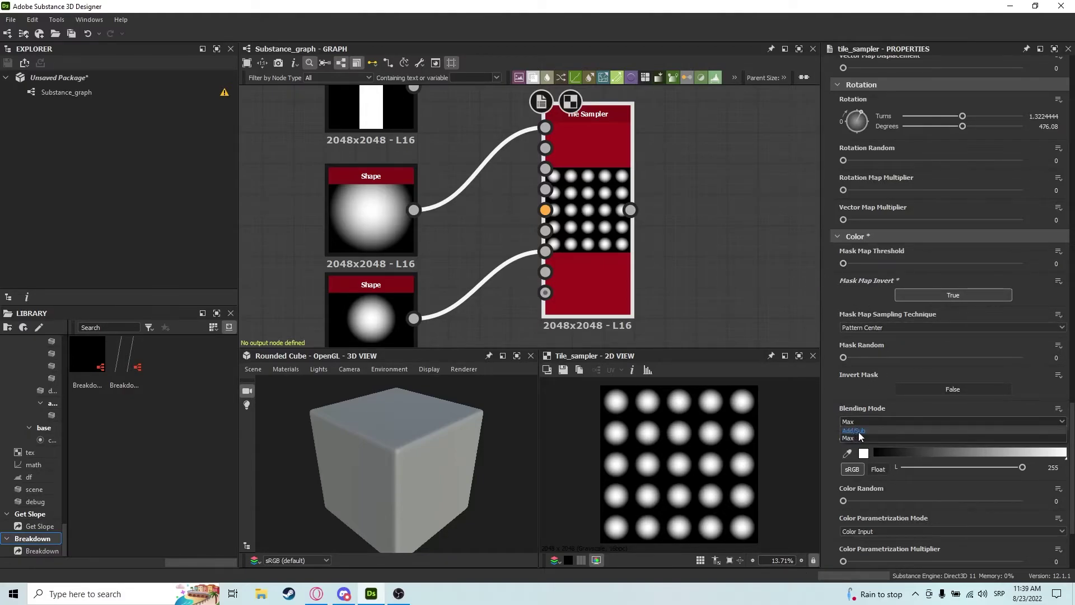
left_click(852, 438)
Set the Tile Sampler's Position Random to 0.84 so that the paraboloids scatter and overlap.
scroll(883, 336, "up", 10)
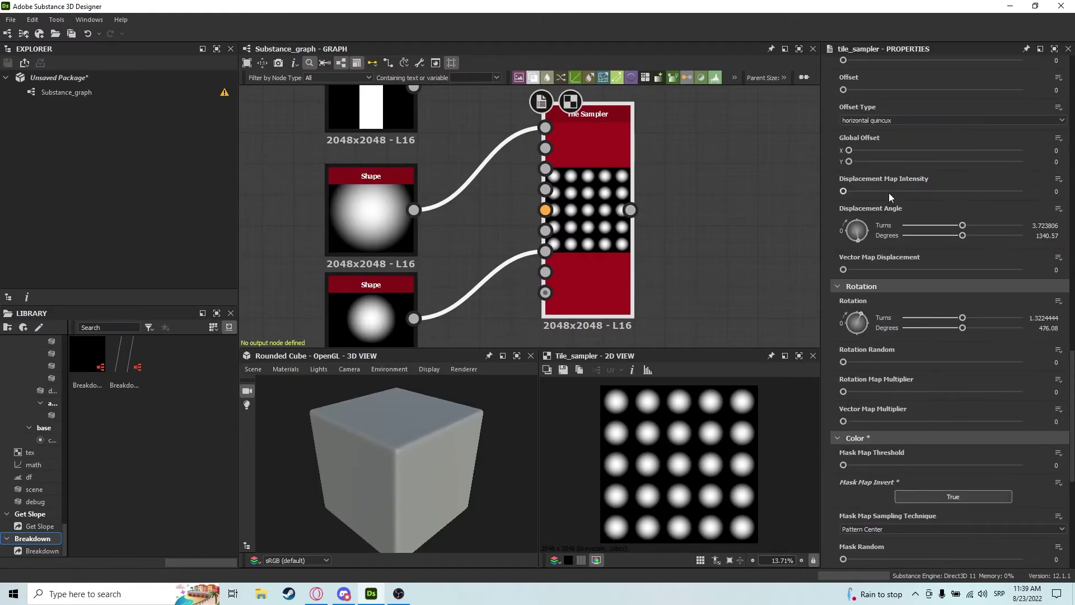
scroll(885, 227, "up", 5)
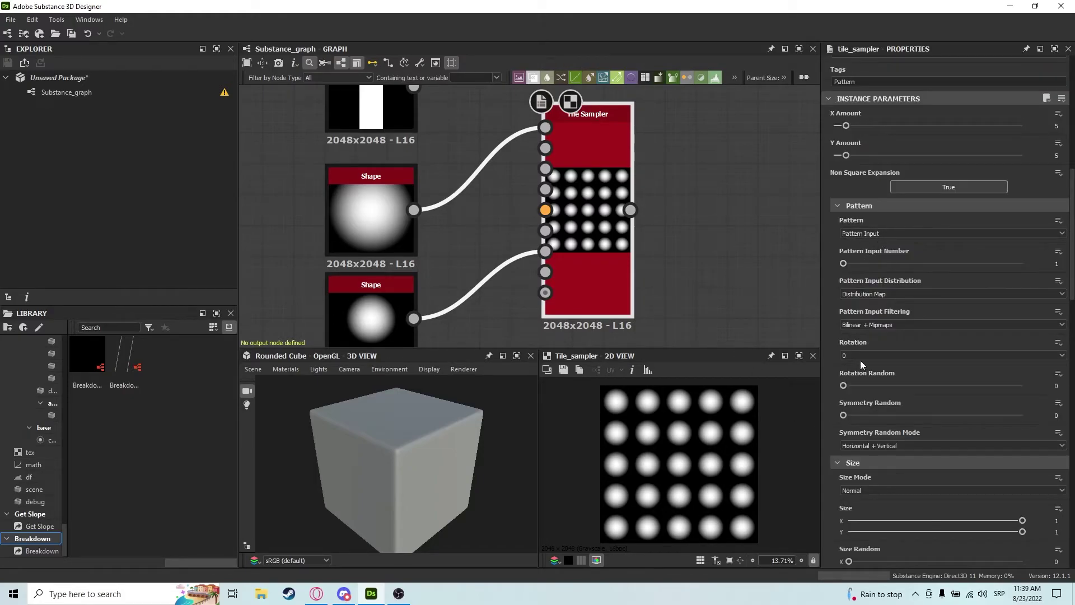
scroll(865, 404, "down", 10)
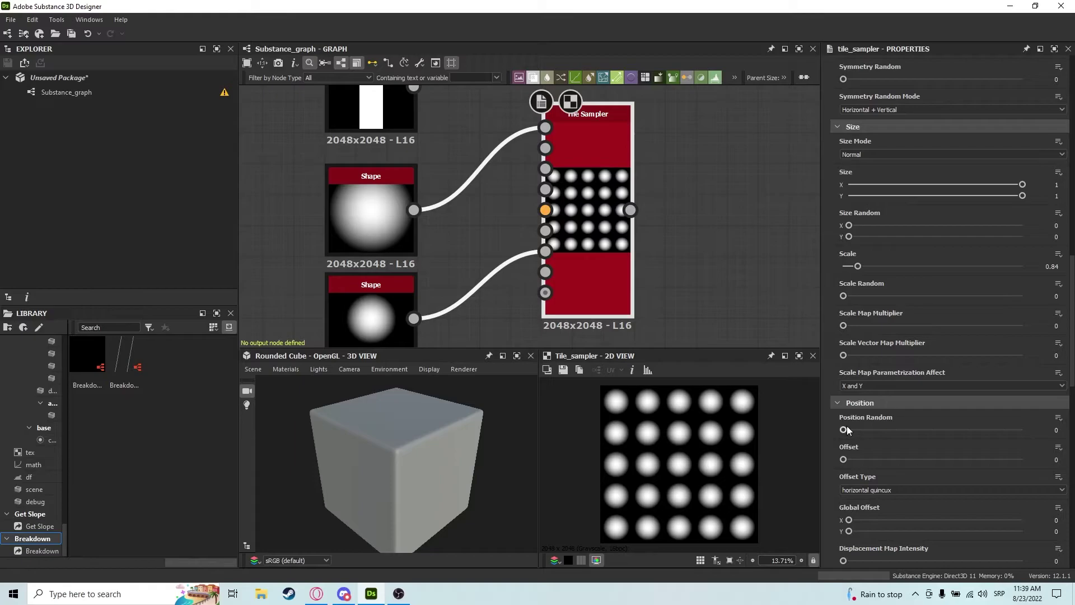
left_click_drag(845, 430, 858, 429)
Switch Blending Mode to Add/Sub and examine the overlapping paraboloids up close in the 2D view.
scroll(885, 464, "down", 10)
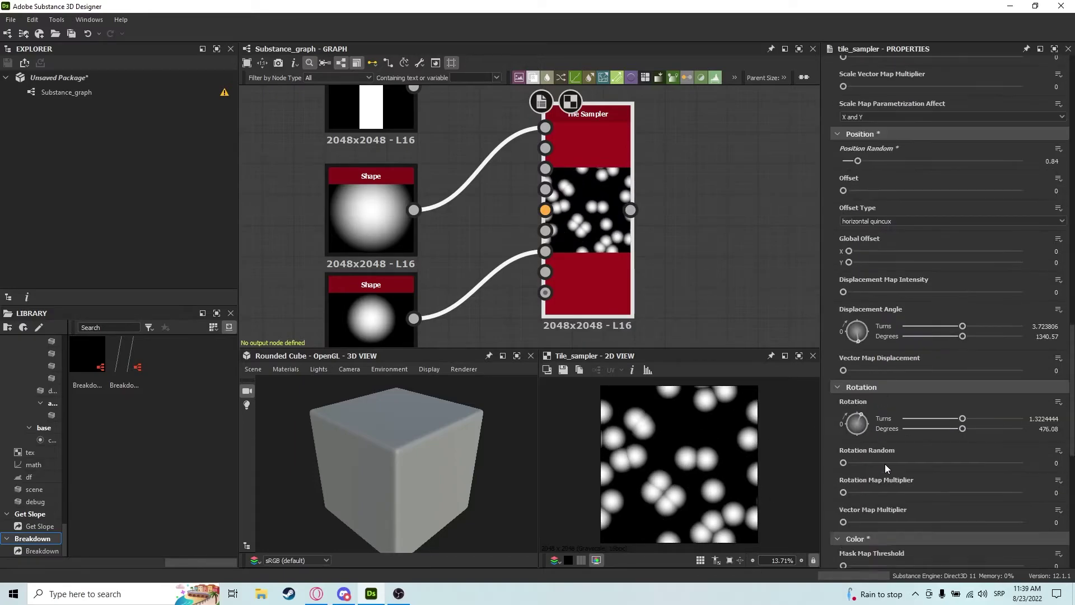
scroll(724, 418, "up", 5)
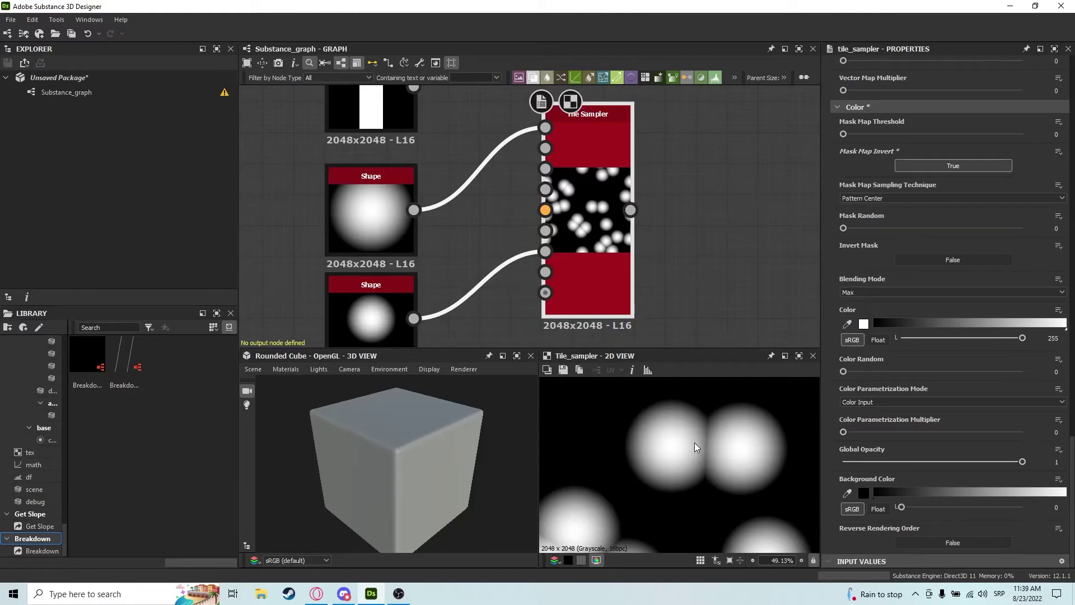
left_click(872, 293)
left_click(870, 299)
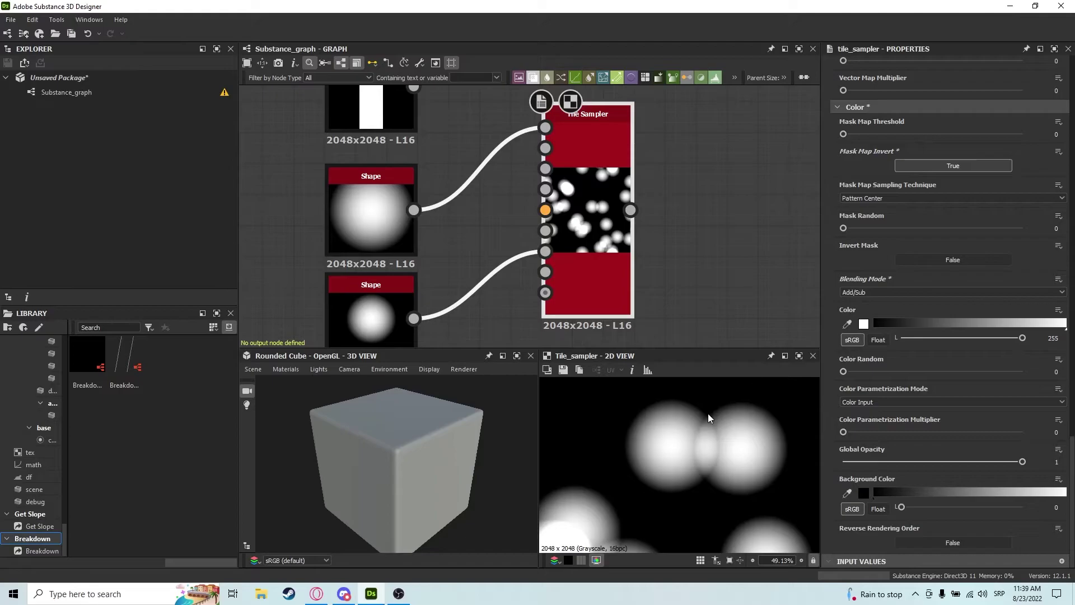
scroll(694, 472, "down", 3)
scroll(695, 473, "down", 1)
scroll(620, 512, "up", 4)
middle_click_drag(643, 467, 696, 527)
scroll(726, 430, "down", 5)
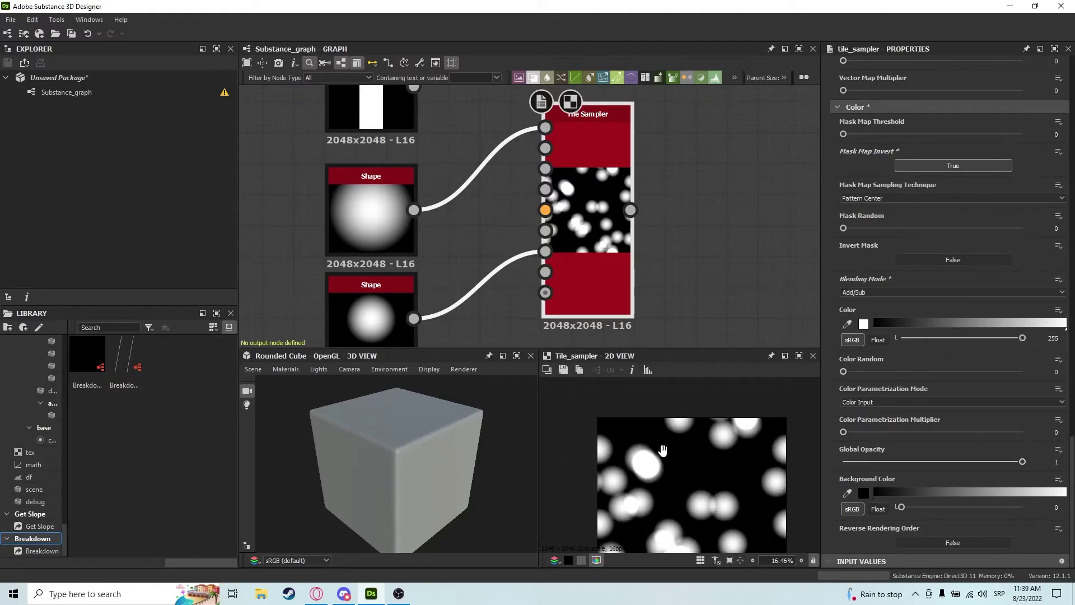
Set the Tile Sampler's Blending Mode back to Max.
left_click(855, 293)
left_click(850, 309)
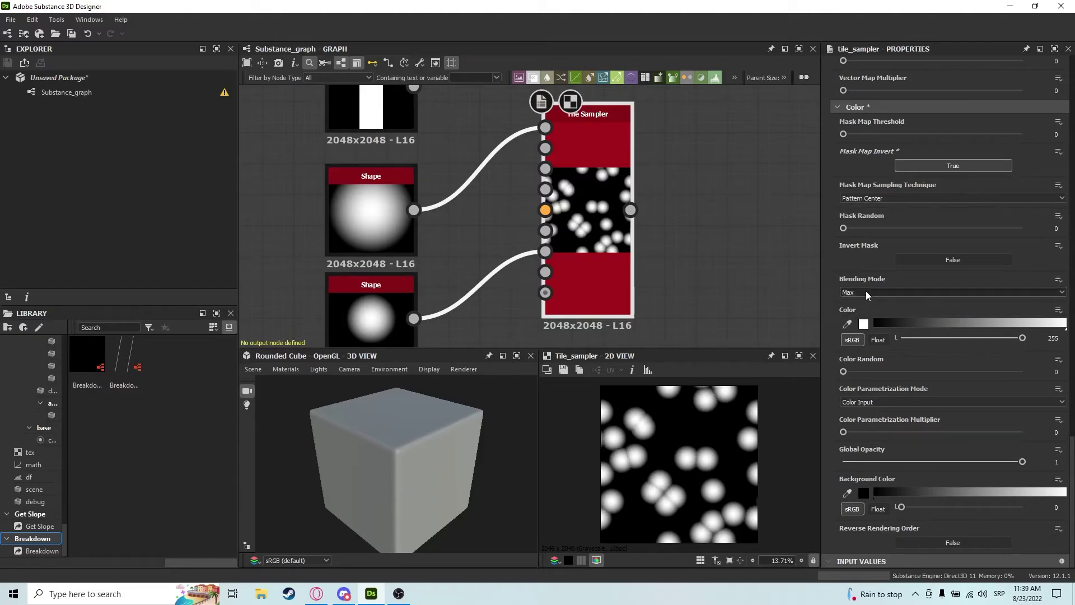
left_click(892, 291)
left_click(871, 307)
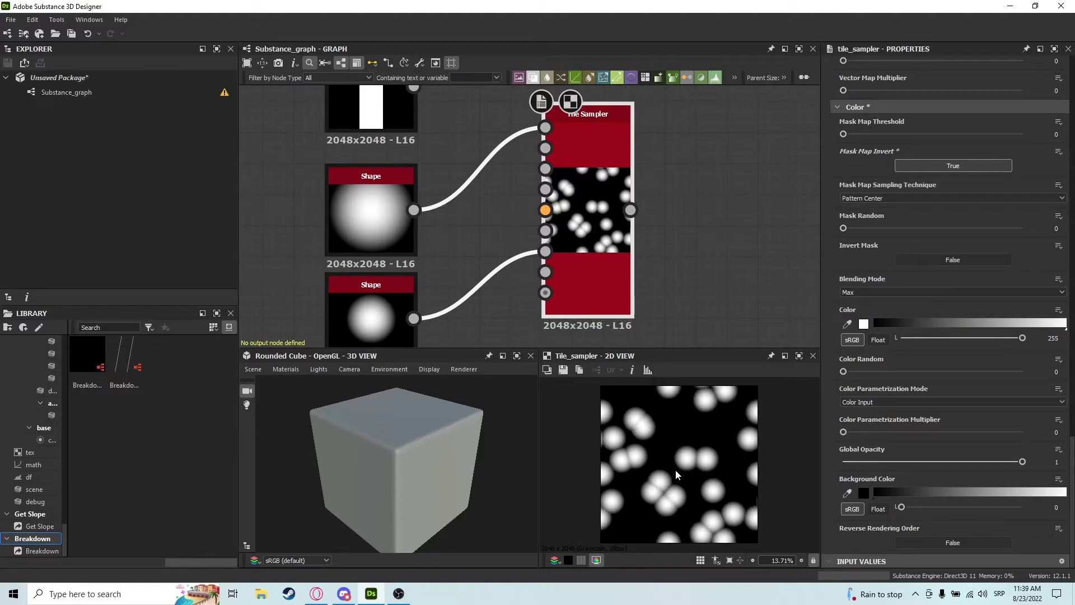
Check the Max blending of the overlapping paraboloids up close, and set the Tile Sampler's Color Random to 1.
scroll(676, 471, "up", 6)
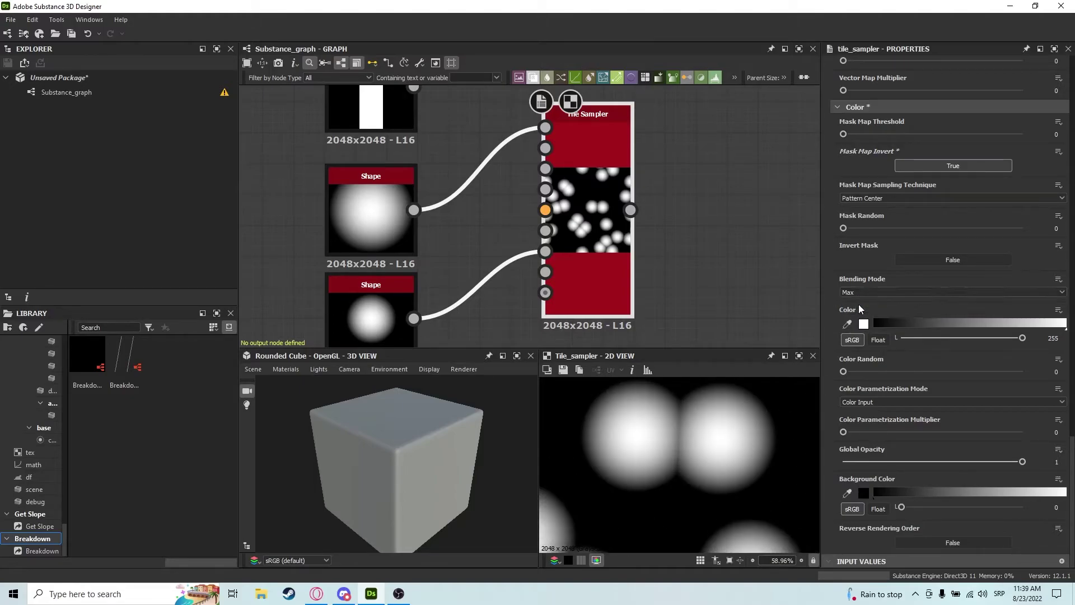
scroll(655, 428, "down", 2)
key("f")
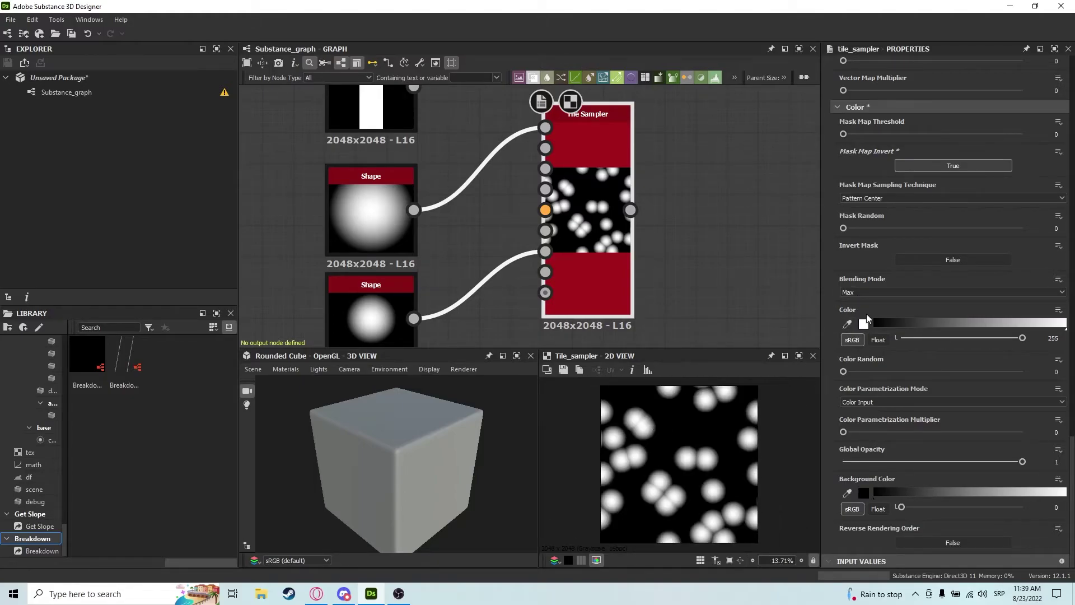
left_click_drag(844, 371, 1023, 371)
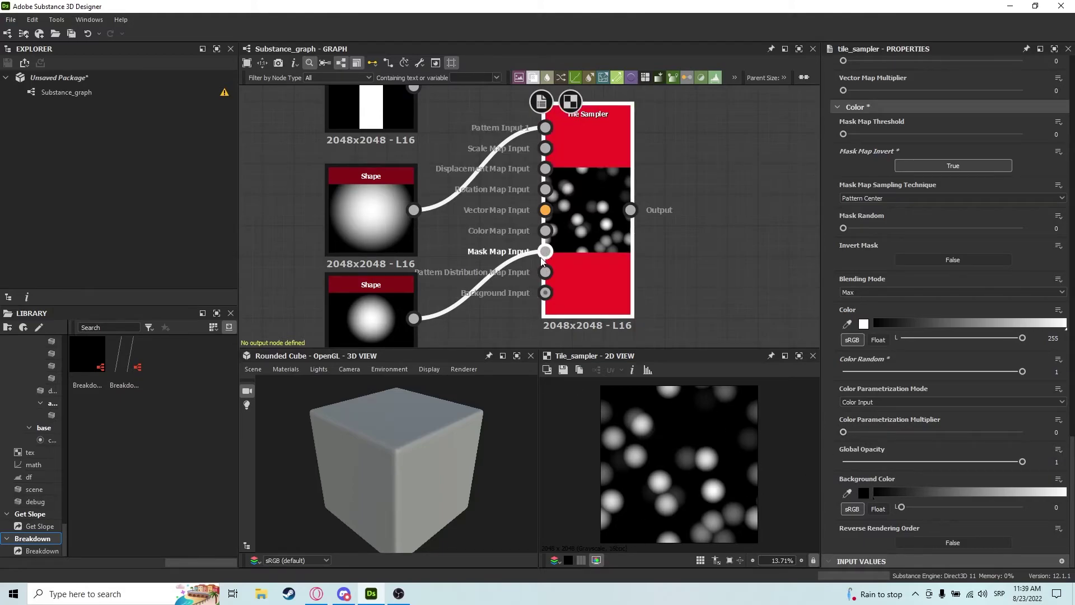
Move the smaller Shape's connection from Mask Map Input to Color Map Input and try out the Color Parametrization Multiplier.
left_click_drag(545, 252, 545, 230)
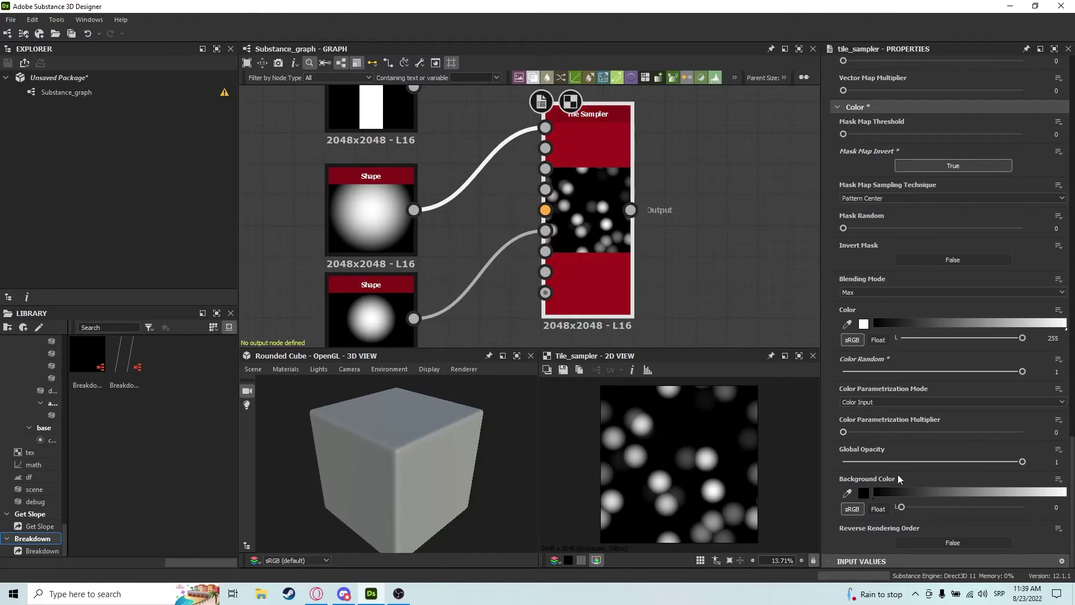
left_click(862, 432)
mouse_move(864, 432)
left_mouse_down()
mouse_move(994, 420)
mouse_move(857, 392)
mouse_move(1023, 428)
mouse_move(878, 423)
left_mouse_up()
Reset the Tile Sampler's Position Random and Color Random to 0.
scroll(870, 401, "up", 10)
scroll(896, 330, "down", 8)
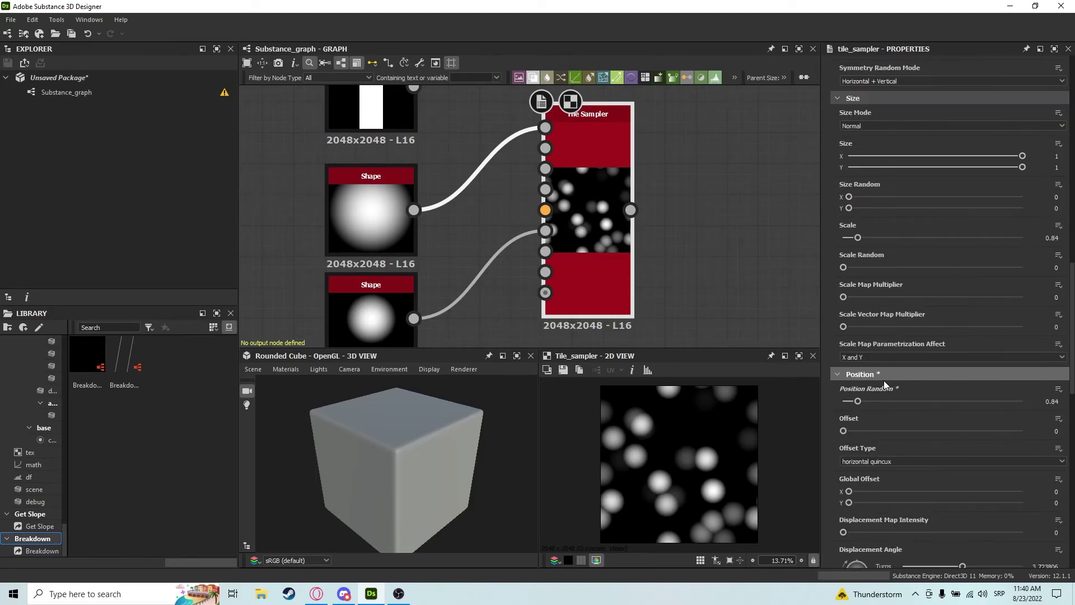
left_click_drag(856, 402, 838, 404)
scroll(916, 455, "down", 10)
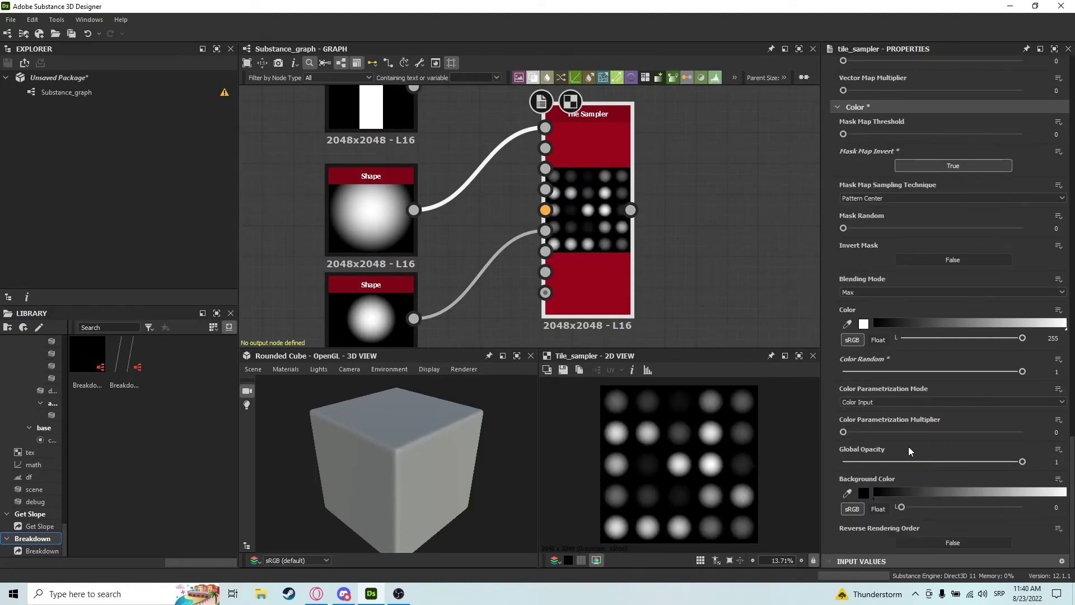
left_click_drag(1023, 371, 780, 382)
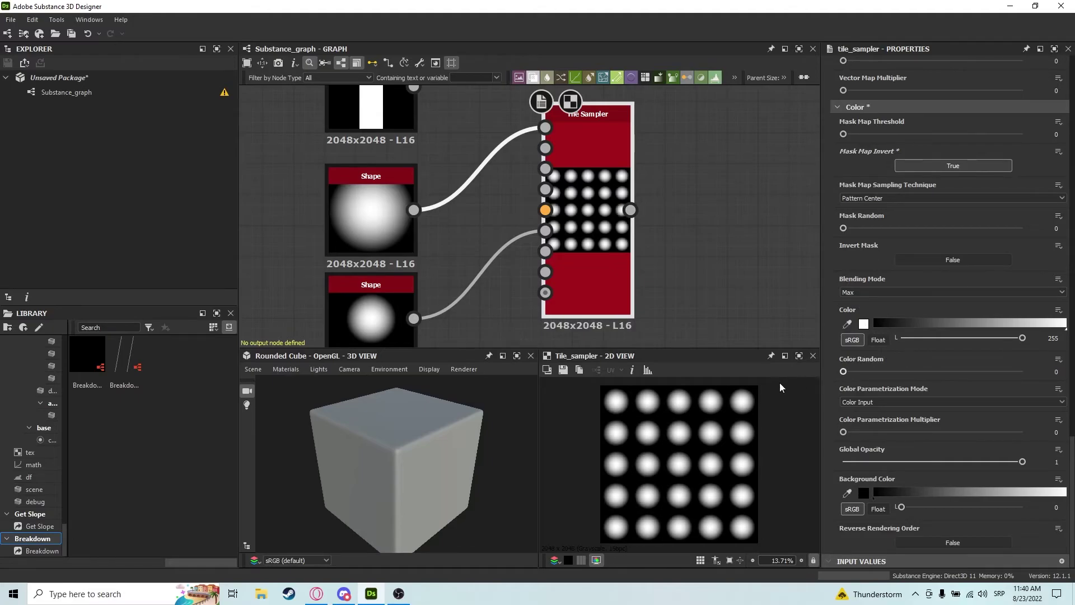
Set the Color Parametrization Multiplier to 1 and Global Opacity to 0.95.
left_click_drag(843, 431, 1022, 432)
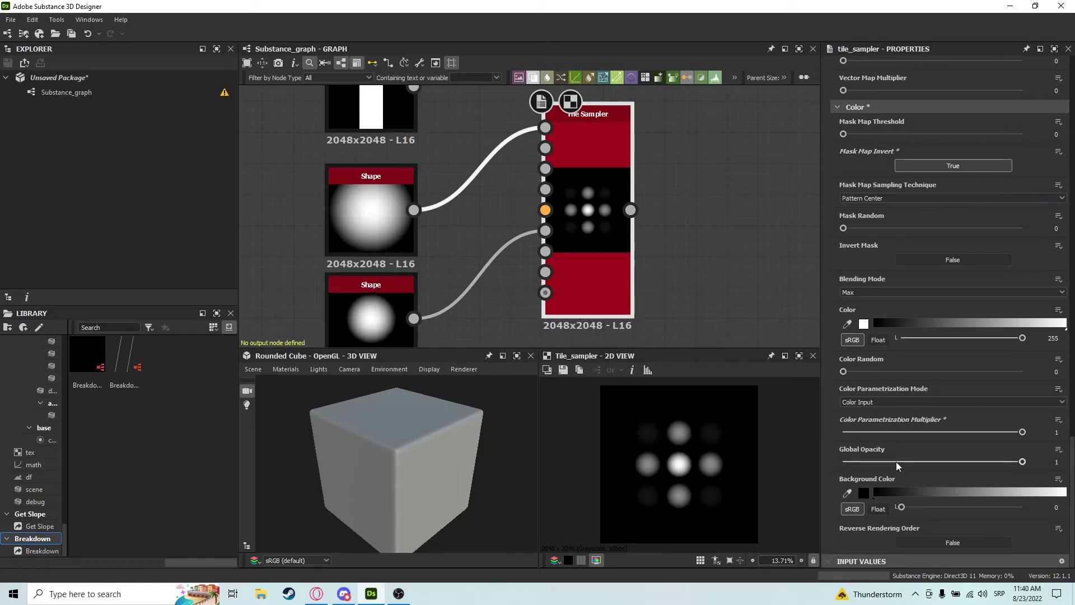
left_click_drag(896, 462, 1014, 469)
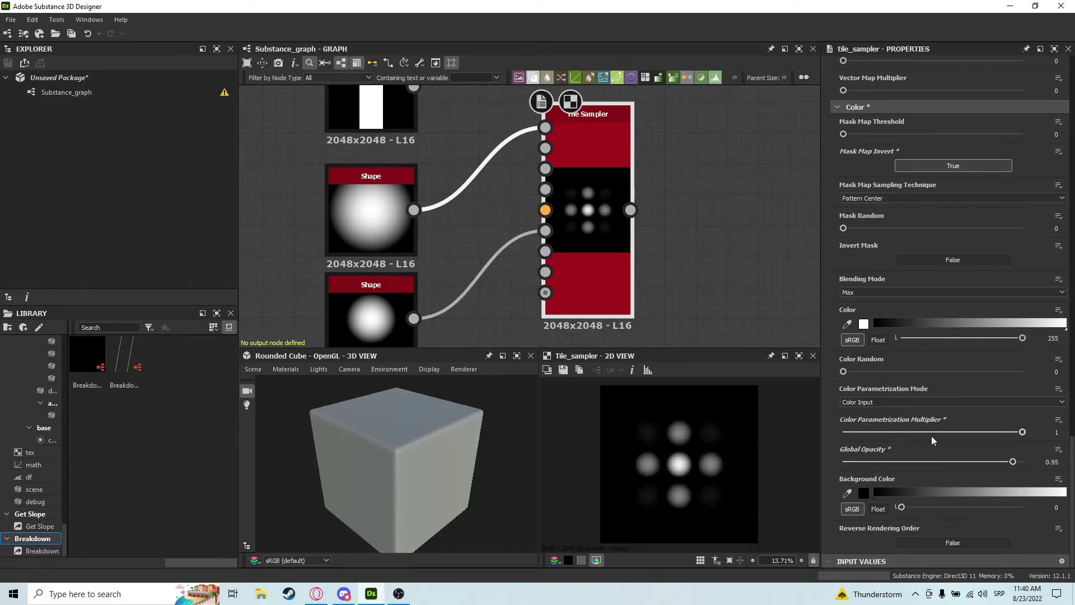
Set the Tile Sampler's Background Color to 82, and switch Reverse Rendering Order on and back to False.
left_click_drag(912, 508, 941, 509)
left_click(931, 543)
left_click(931, 542)
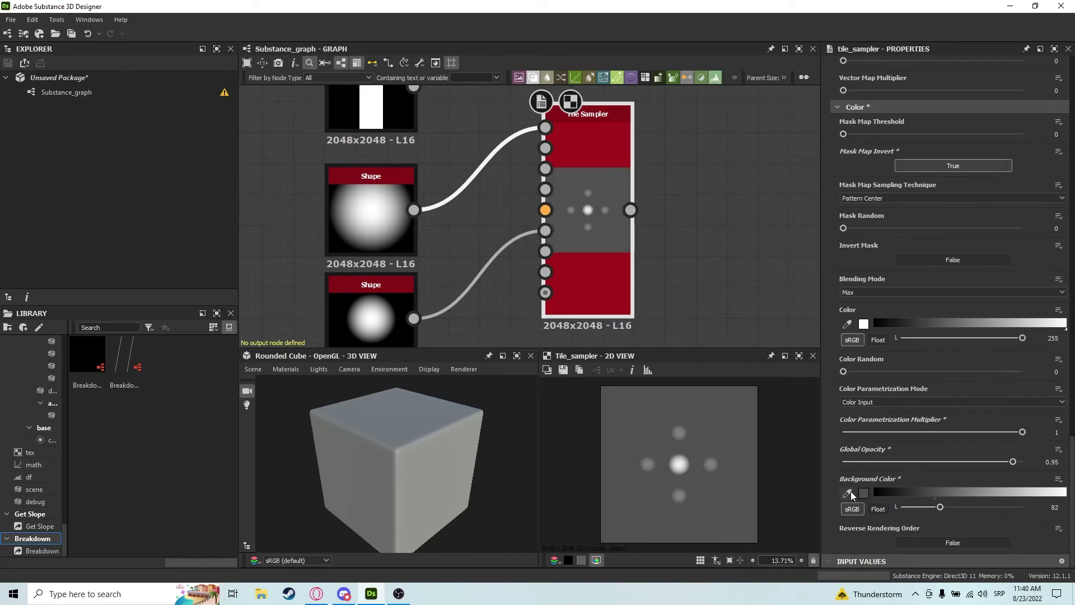
Disconnect the Color Map Input, connect the smaller Shape to Background Input instead, and display the Tile Sampler in the 2D view.
double_click(542, 231)
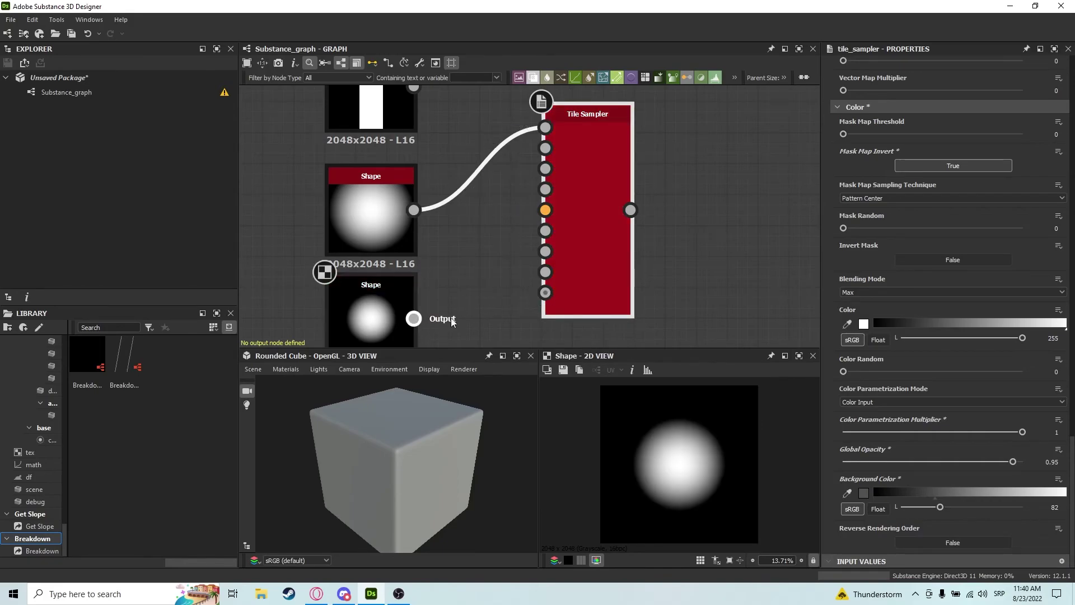
left_click_drag(545, 293, 413, 318)
double_click(590, 264)
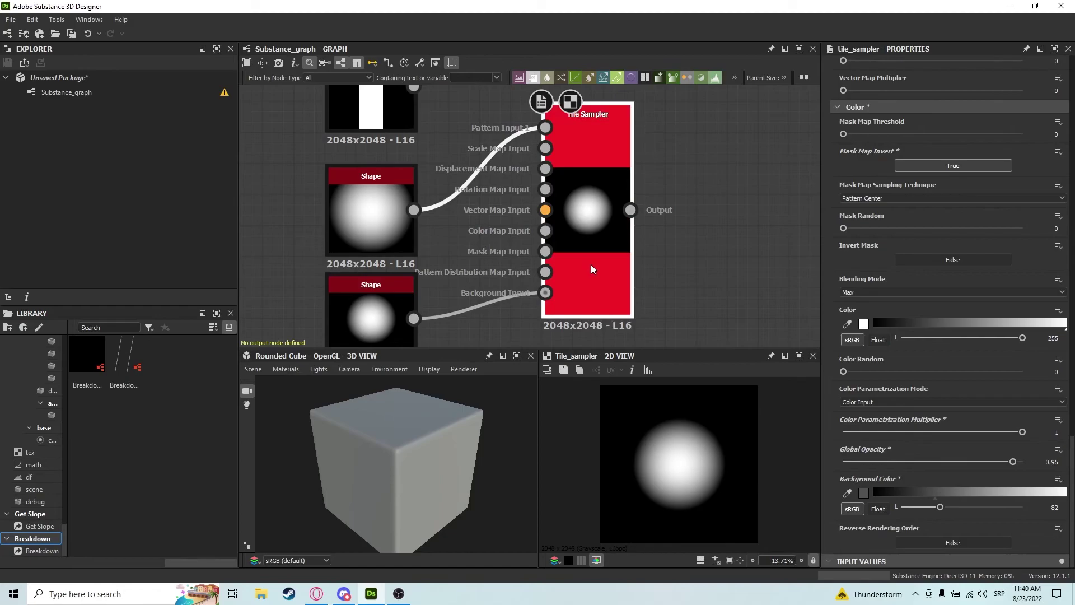
Set the Tile Sampler's Color Parametrization Multiplier to 0.
left_click_drag(895, 432, 764, 432)
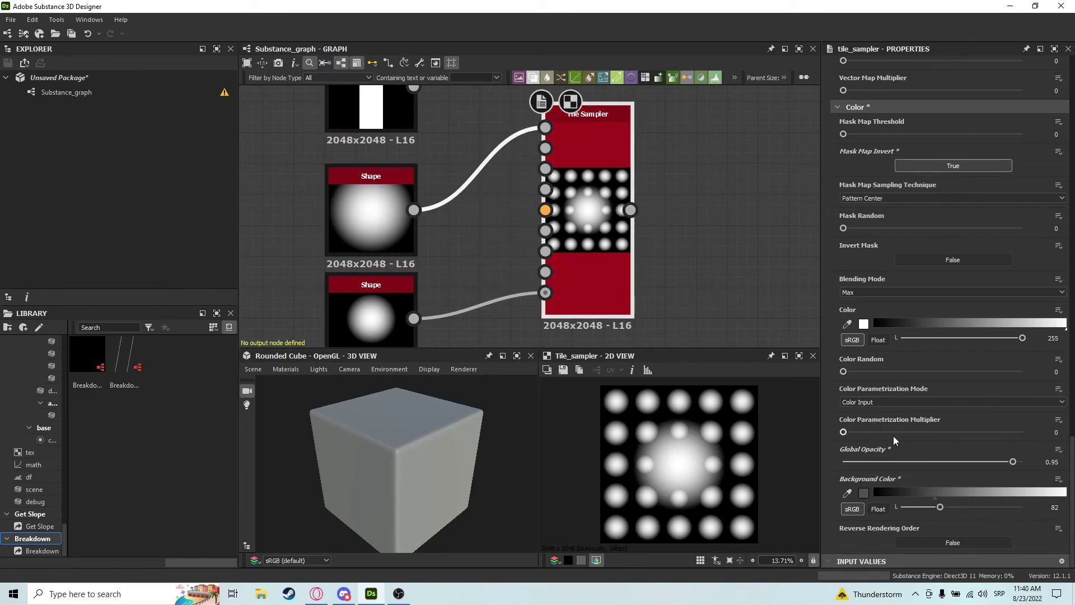
scroll(572, 238, "down", 5)
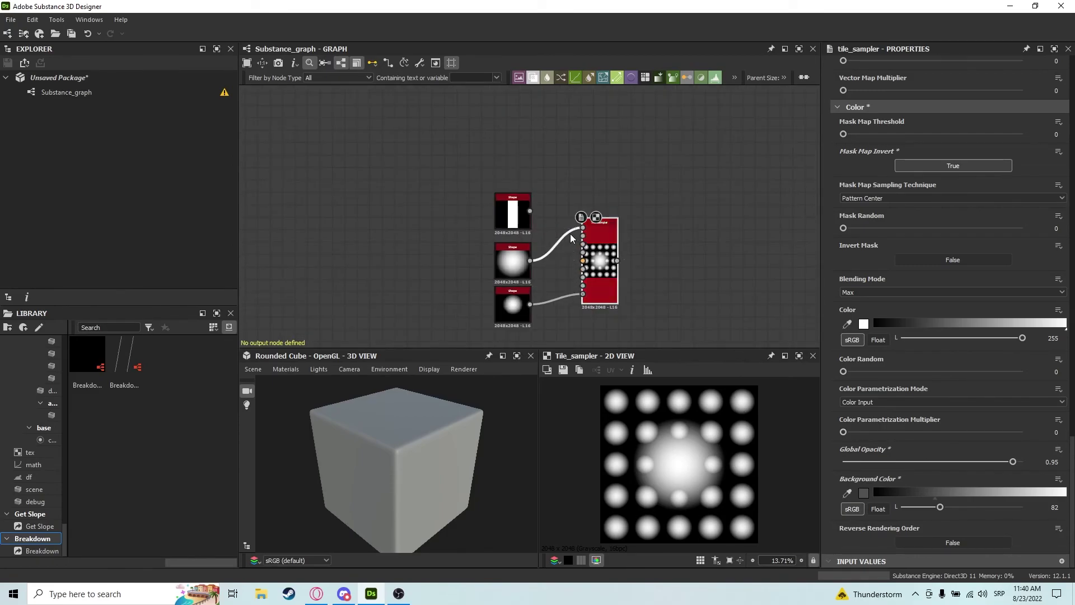
scroll(571, 238, "down", 2)
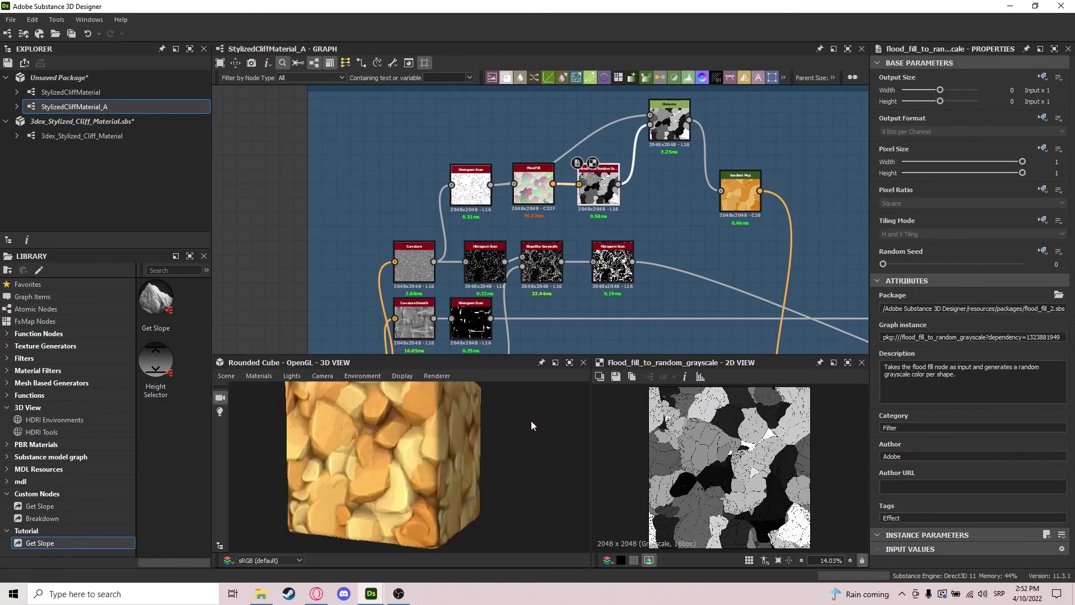
In the StylizedCliffMaterial_A graph, select the Histogram Scan feeding the Flood Fill and show its Position and Contrast parameters.
scroll(425, 421, "up", 4)
scroll(398, 437, "down", 4)
left_click(470, 188)
scroll(973, 552, "down", 1)
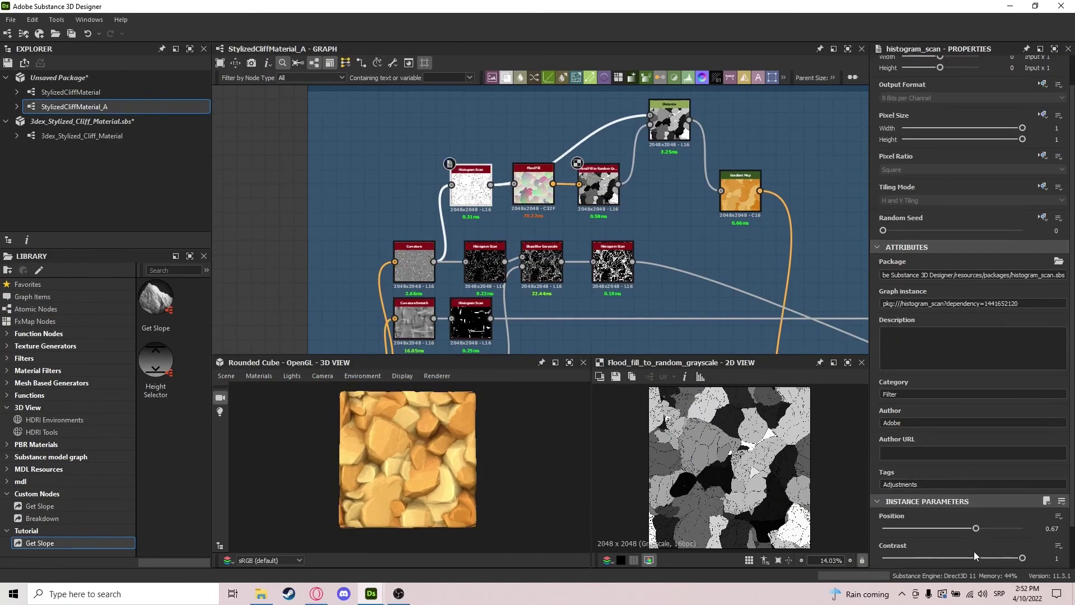